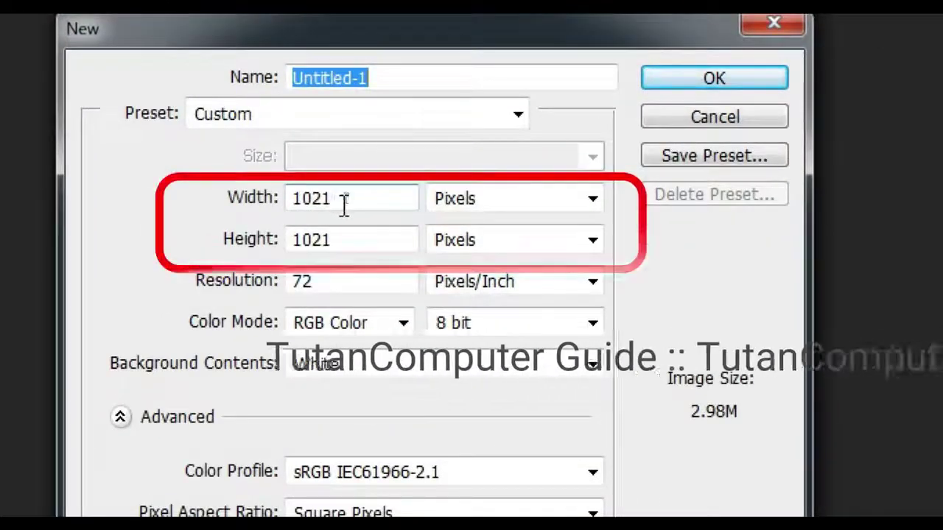
# Step: Create a new white RGB document 10 pixels wide and 10 pixels high
pyautogui.moveTo(344, 206); pyautogui.dragTo(214, 200)
pyautogui.write('10')
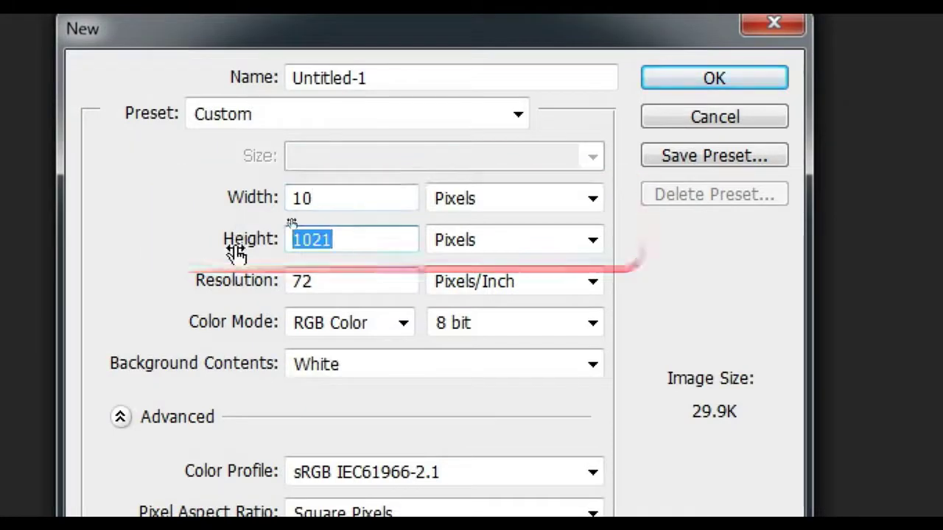
pyautogui.write('10')
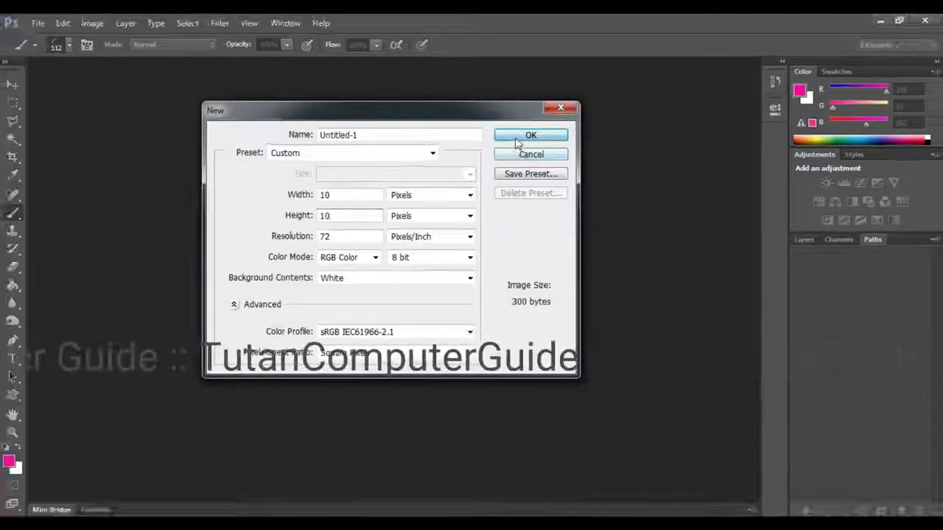
pyautogui.click(529, 136)
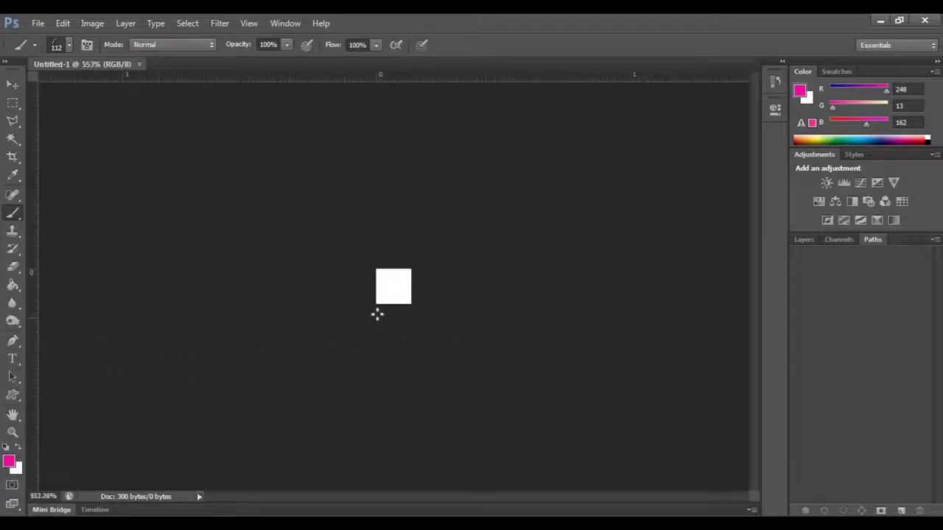
pyautogui.scroll(7, 379, 316)
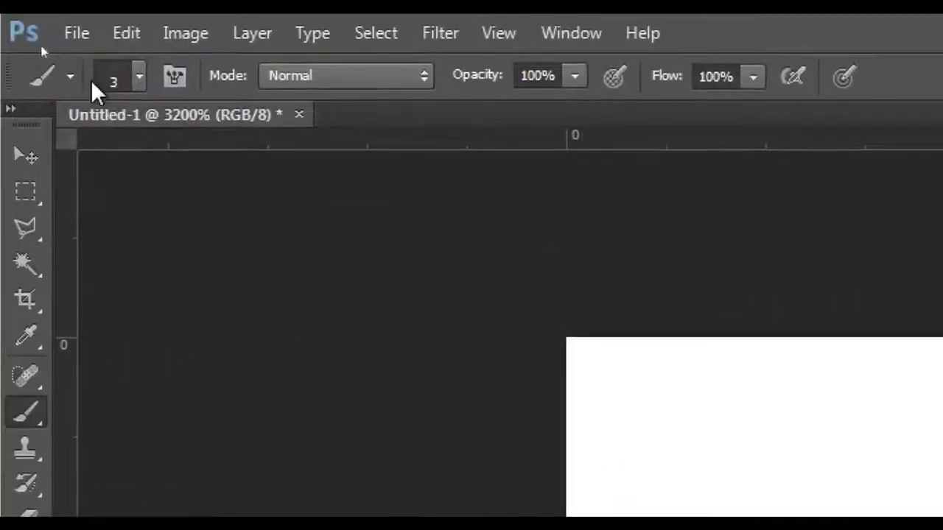
# Step: Choose the round brush tip with 100% hardness for the Brush tool
pyautogui.click(137, 77)
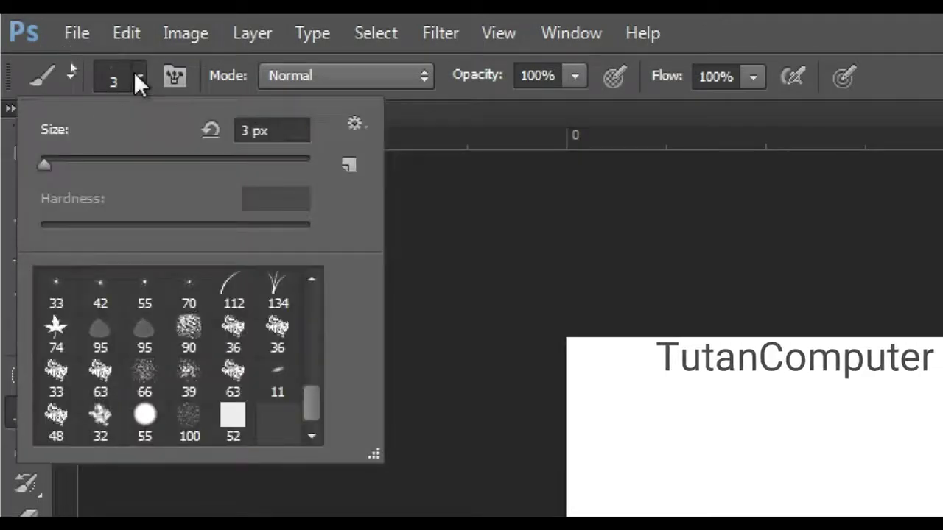
pyautogui.scroll(10, 117, 335)
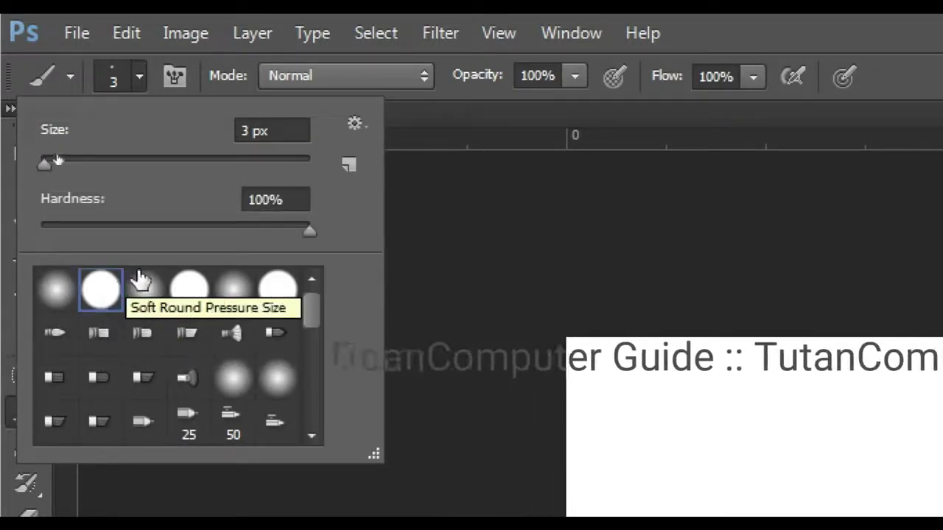
pyautogui.doubleClick(102, 302)
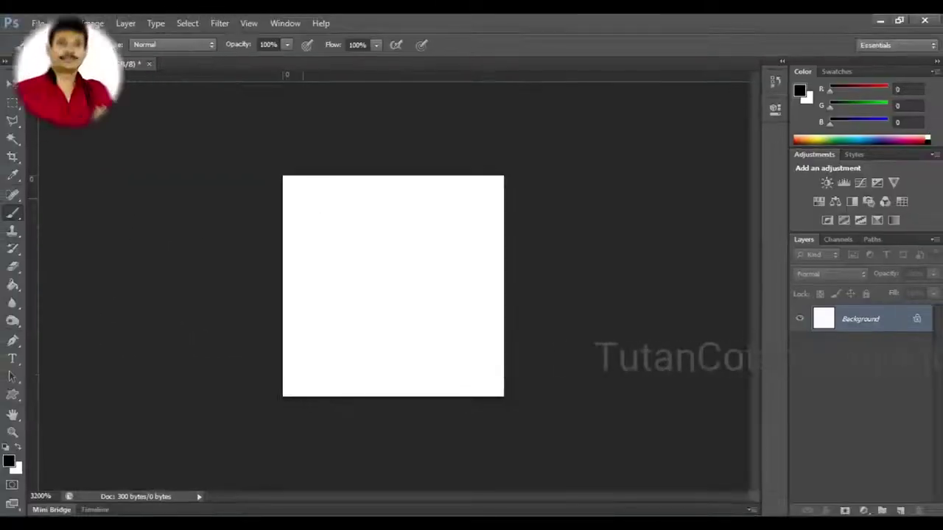
# Step: Paint a black Y shape across the whole canvas, with its arms starting in the two upper corners
pyautogui.click(502, 189)
pyautogui.moveTo(501, 188); pyautogui.dragTo(401, 385)
pyautogui.moveTo(288, 190)
pyautogui.mouseDown()
pyautogui.moveTo(388, 314)
pyautogui.moveTo(310, 215)
pyautogui.moveTo(346, 258)
pyautogui.moveTo(389, 344)
pyautogui.moveTo(414, 335)
pyautogui.moveTo(497, 192)
pyautogui.moveTo(447, 263)
pyautogui.mouseUp()
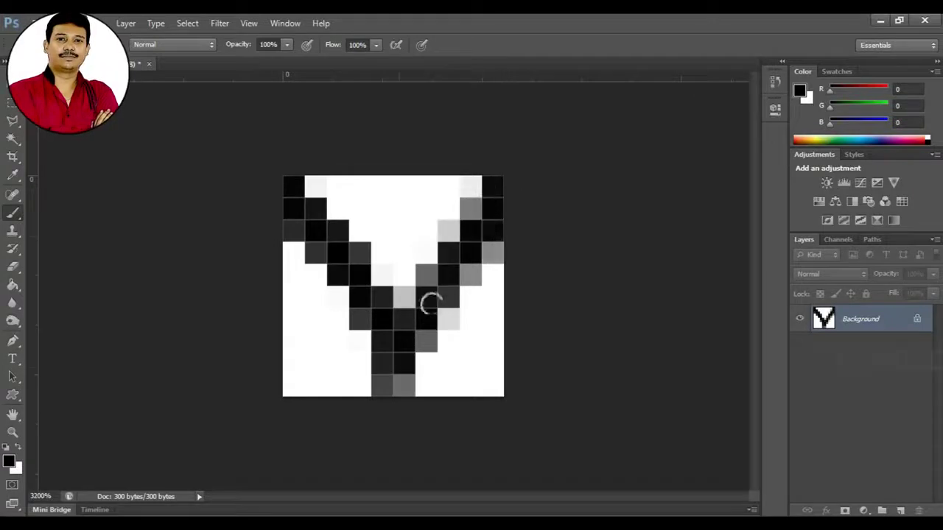
pyautogui.scroll(-5, 315, 226)
pyautogui.scroll(5, 313, 220)
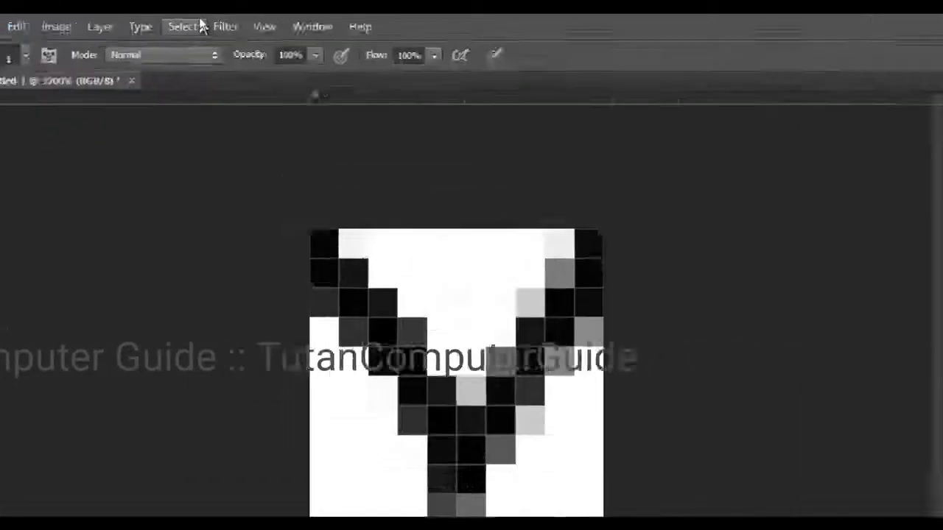
# Step: Select the entire canvas and define the Y shape as a brush preset named Stitch1
pyautogui.click(196, 23)
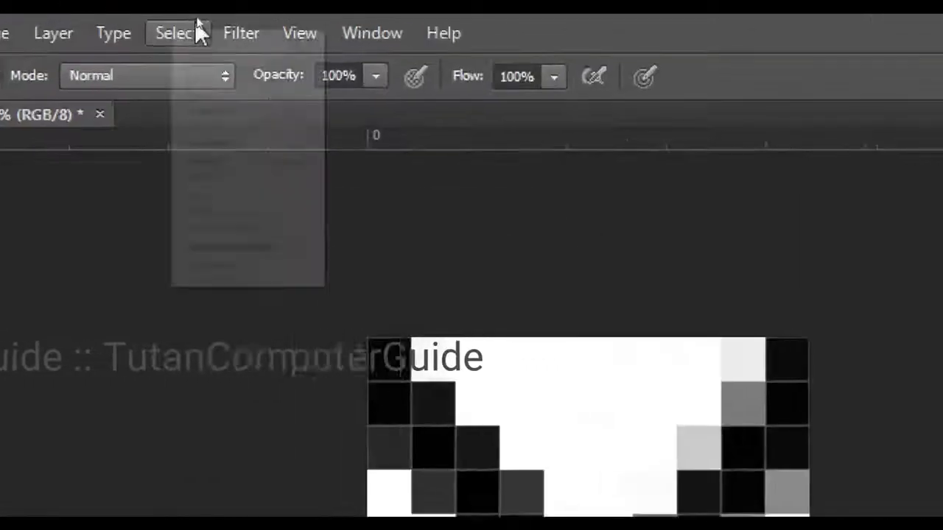
pyautogui.click(212, 65)
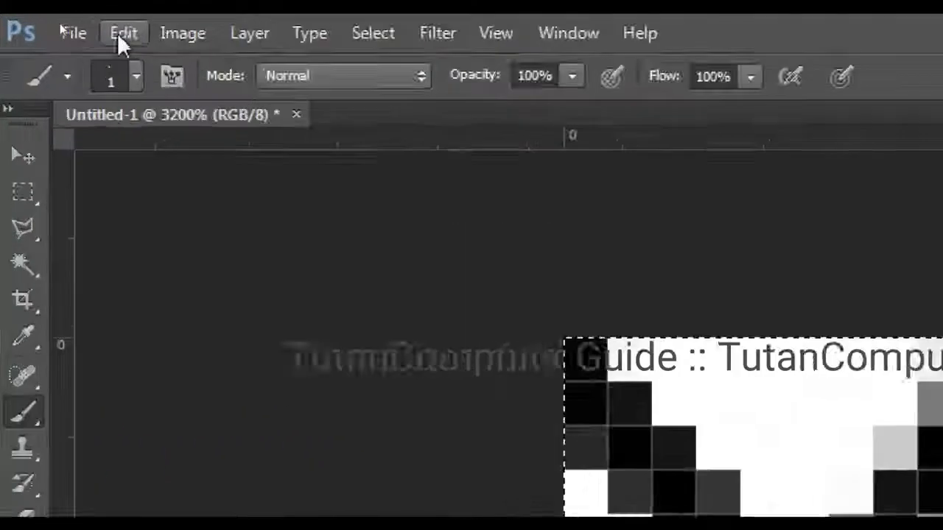
pyautogui.click(62, 24)
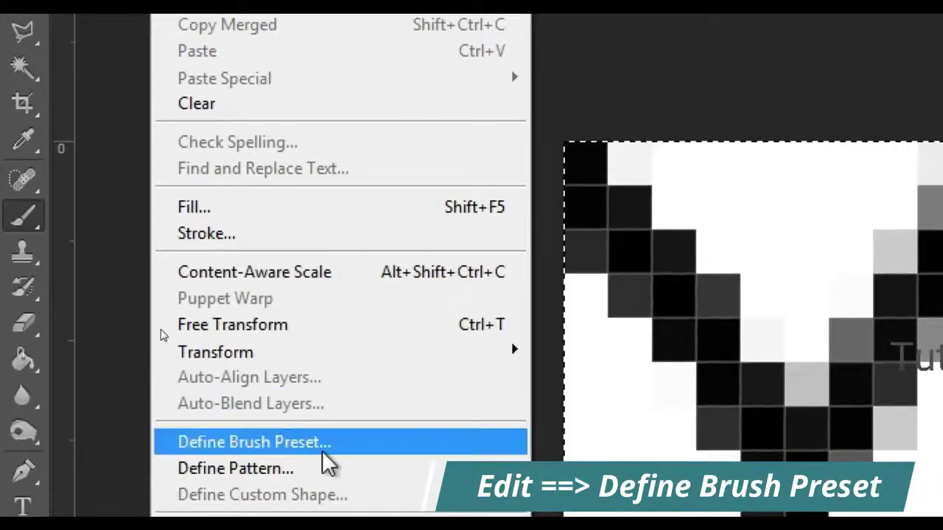
pyautogui.click(311, 442)
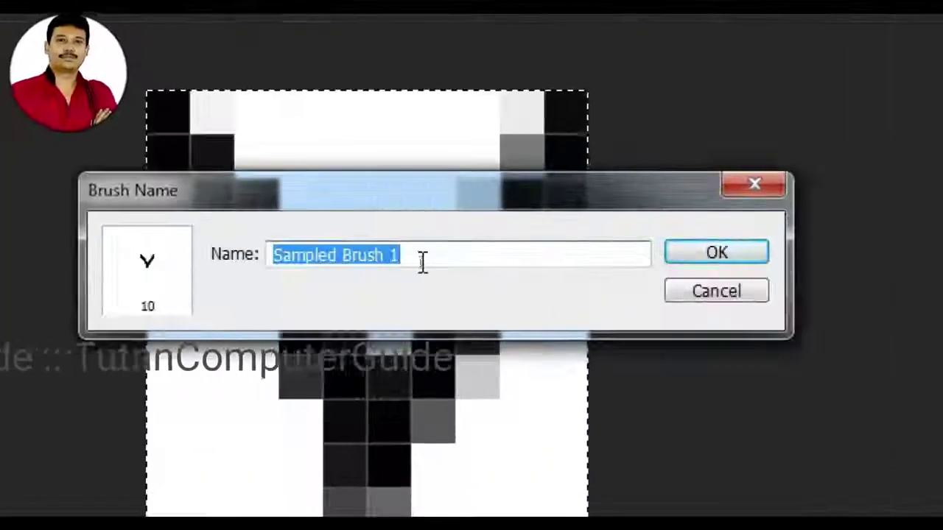
pyautogui.write('Stitch1')
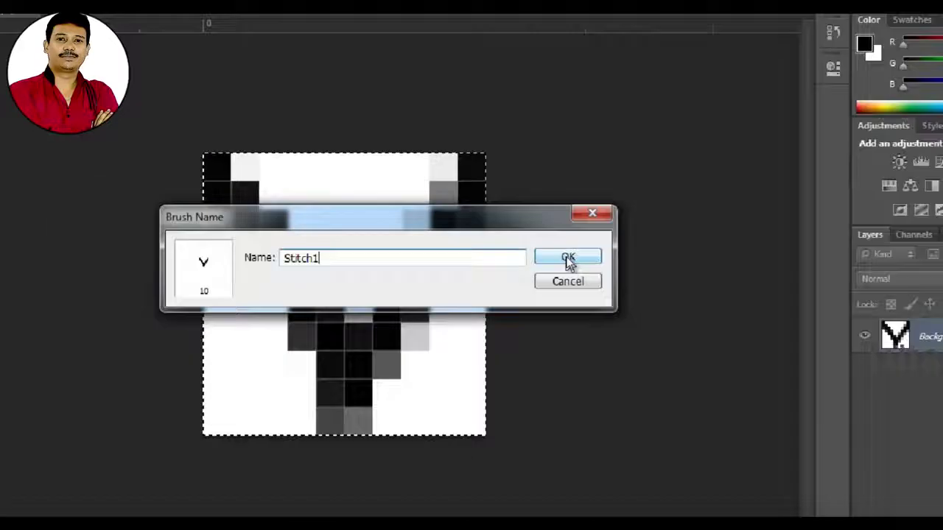
pyautogui.click(701, 252)
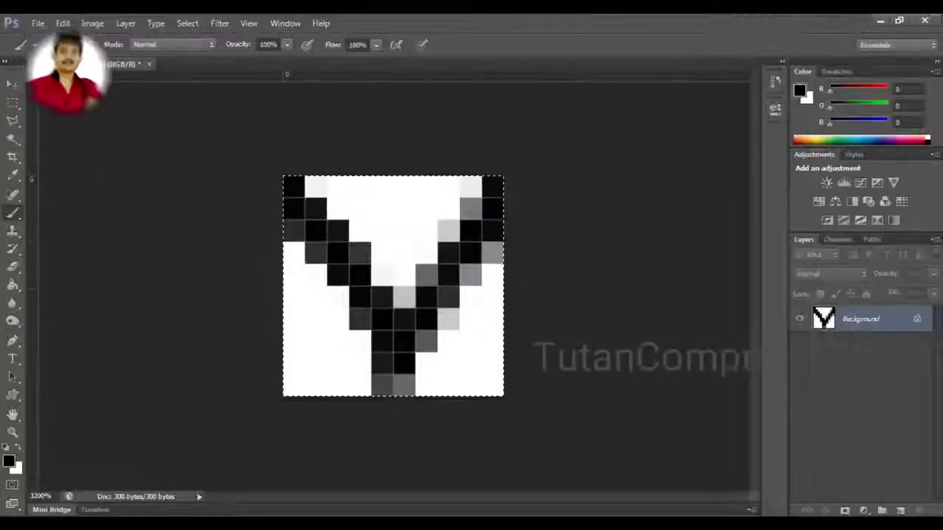
# Step: Close the Y document without saving and create another white 10 by 10 pixel document
pyautogui.click(148, 63)
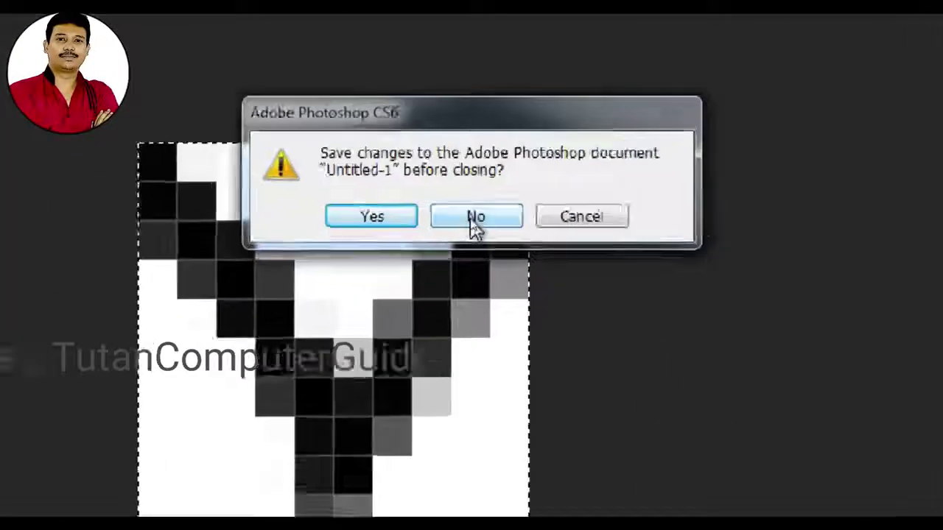
pyautogui.click(473, 220)
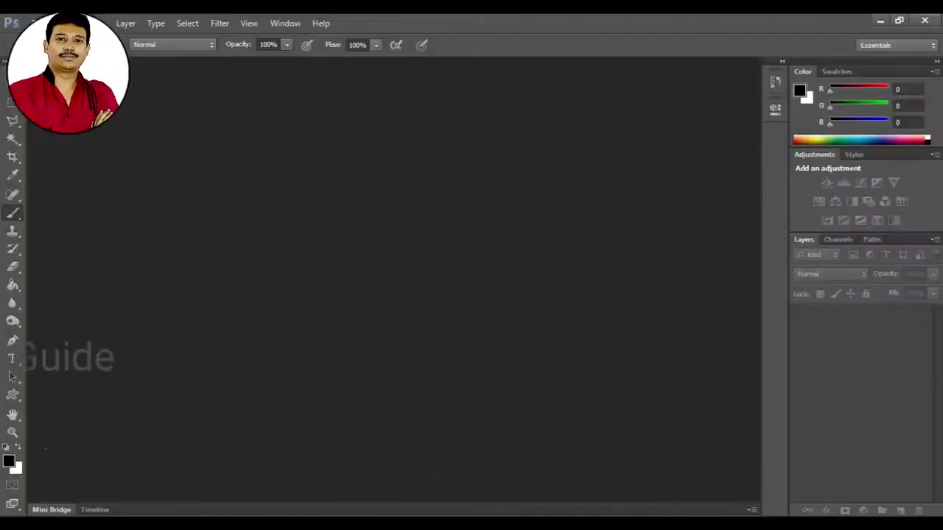
pyautogui.click(36, 23)
pyautogui.click(54, 41)
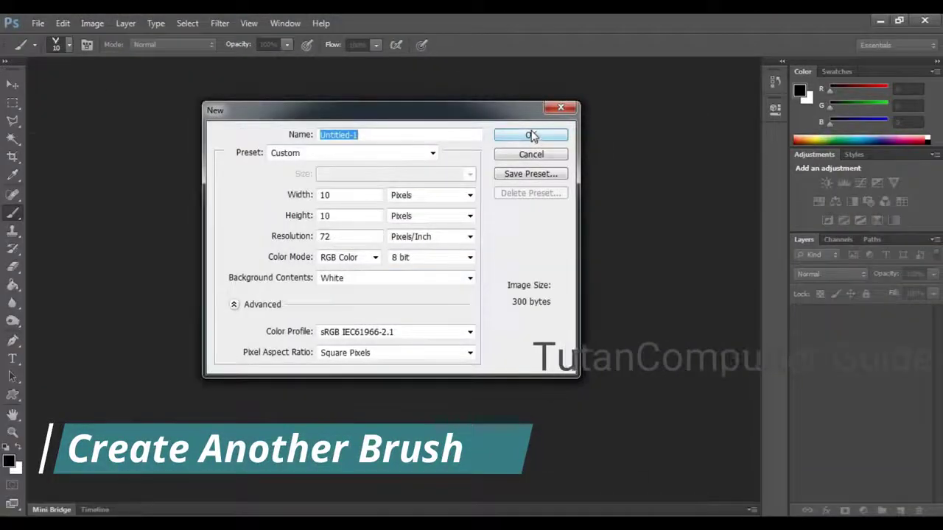
pyautogui.click(718, 168)
pyautogui.hotkey('ctrl', '0')
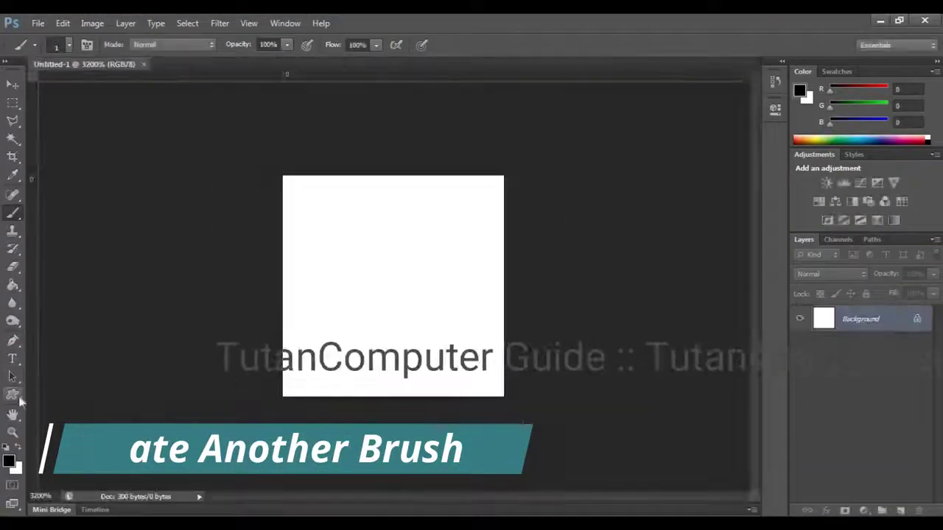
# Step: Draw two black diagonal lines of 1 px weight from corner to corner with the Line tool, forming an X
pyautogui.click(34, 389)
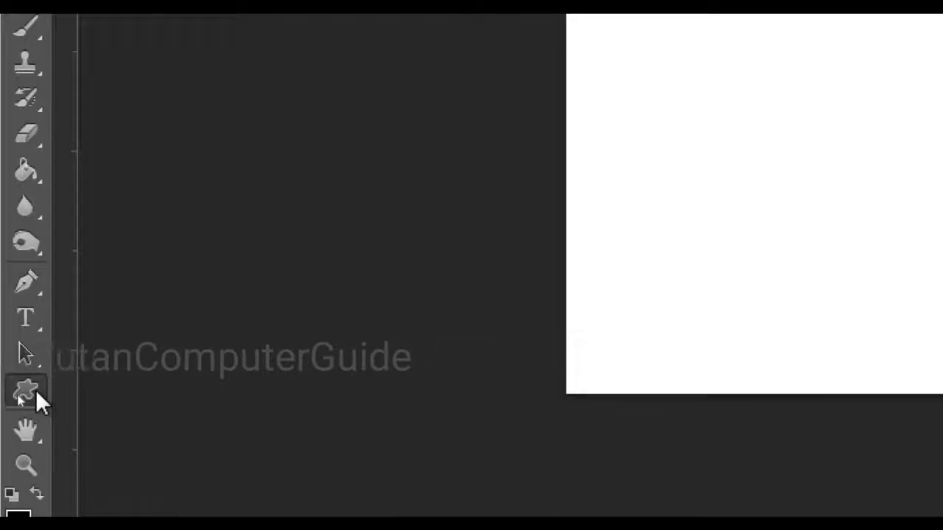
pyautogui.rightClick(35, 388)
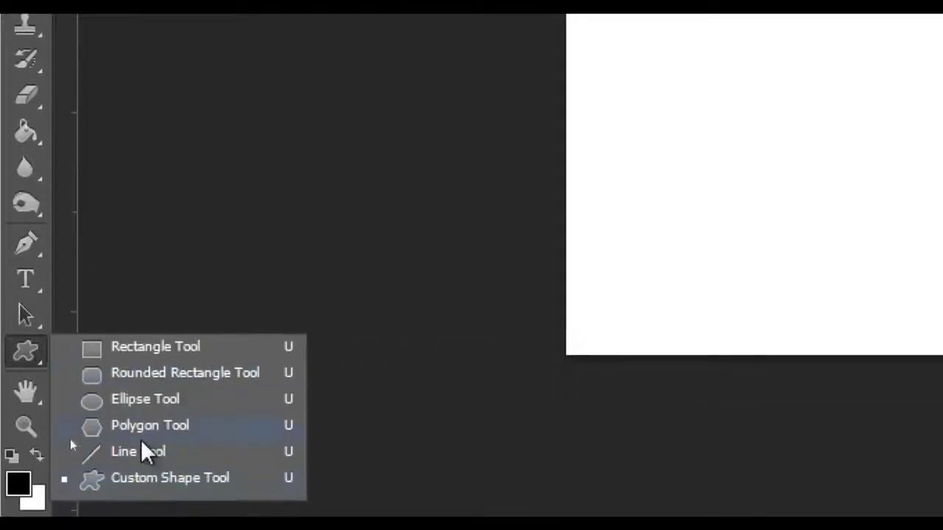
pyautogui.click(140, 451)
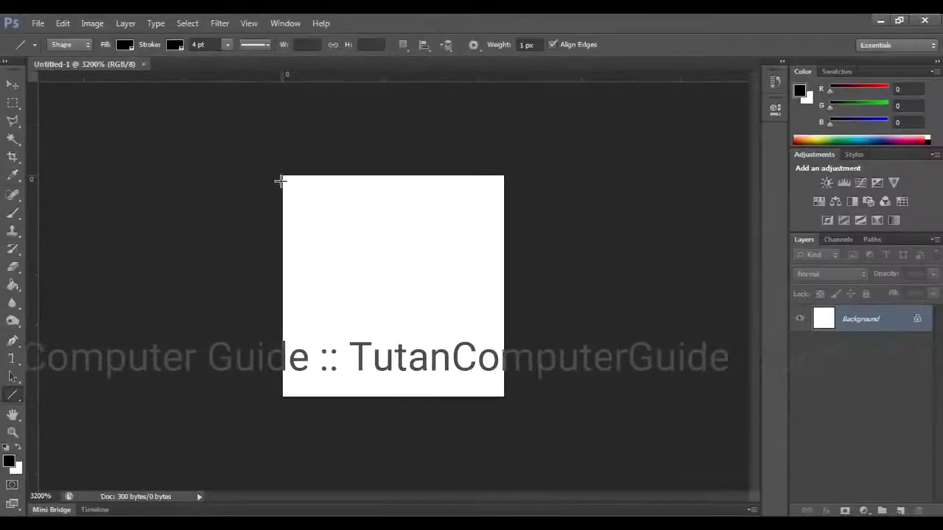
pyautogui.moveTo(301, 195); pyautogui.dragTo(425, 316)
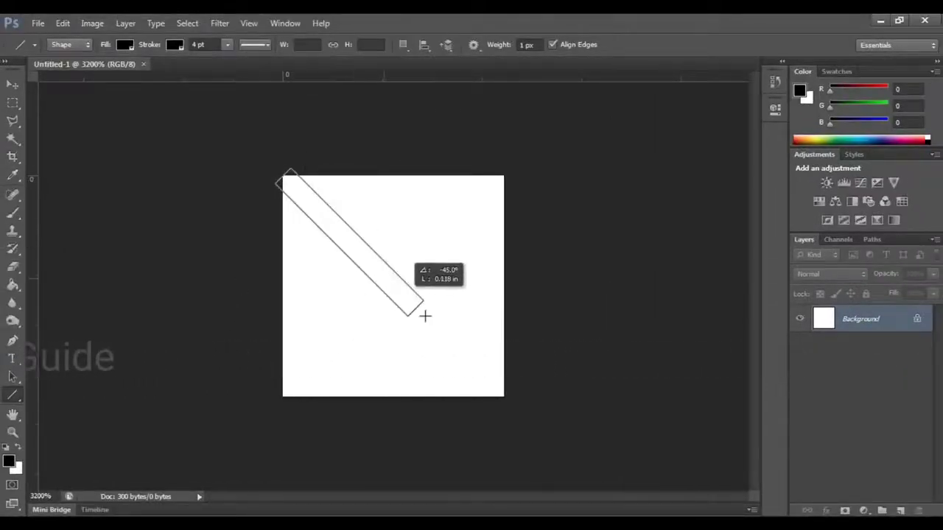
pyautogui.moveTo(518, 408); pyautogui.dragTo(505, 394)
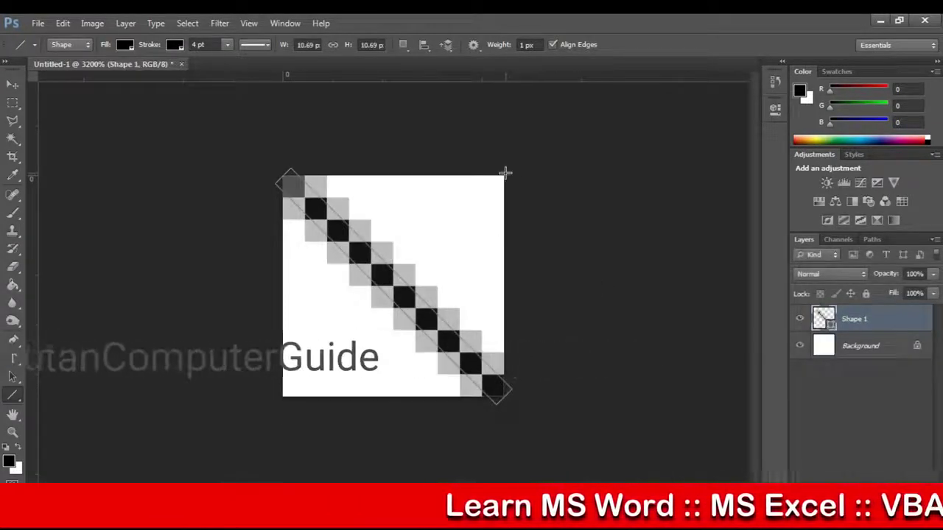
pyautogui.moveTo(478, 201); pyautogui.dragTo(341, 349)
pyautogui.moveTo(290, 397)
pyautogui.mouseDown()
pyautogui.moveTo(272, 402)
pyautogui.moveTo(275, 410)
pyautogui.moveTo(272, 402)
pyautogui.mouseUp()
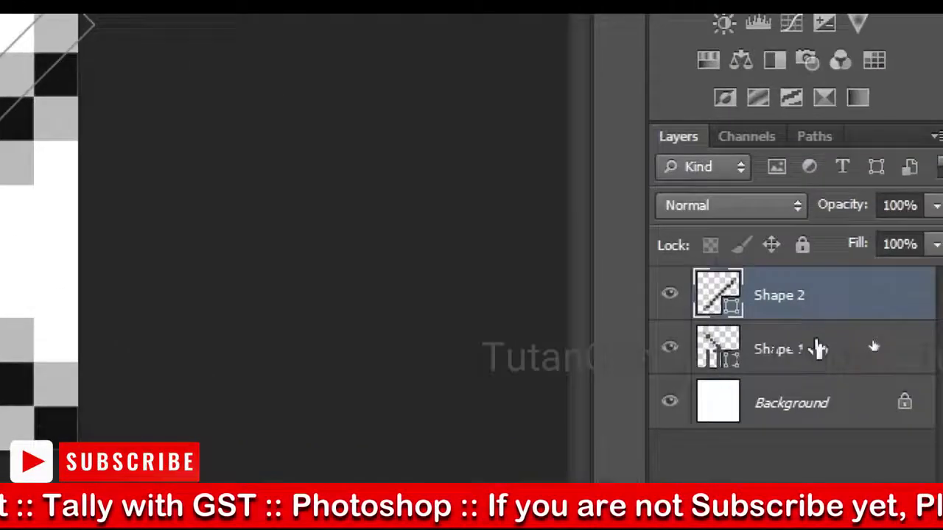
# Step: Rasterize both line shape layers, Shape 1 and Shape 2
pyautogui.click(802, 348)
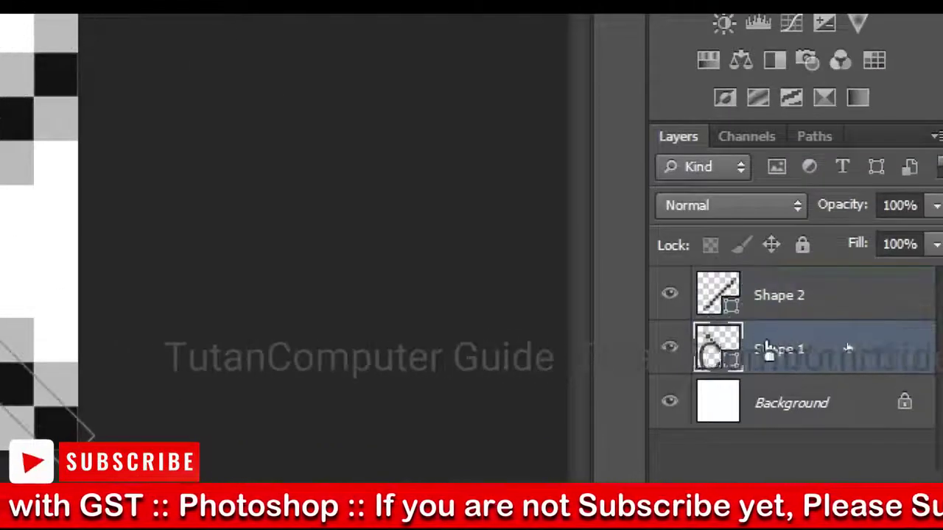
pyautogui.rightClick(767, 350)
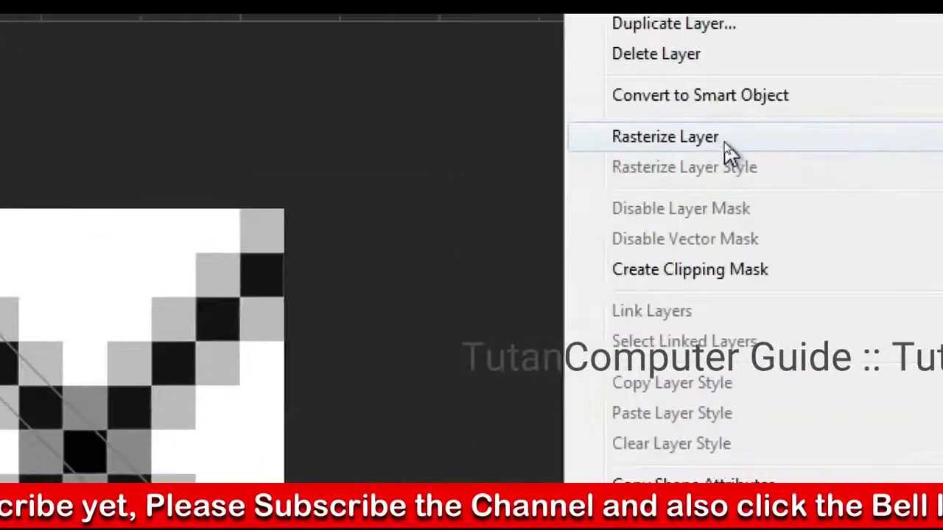
pyautogui.click(724, 147)
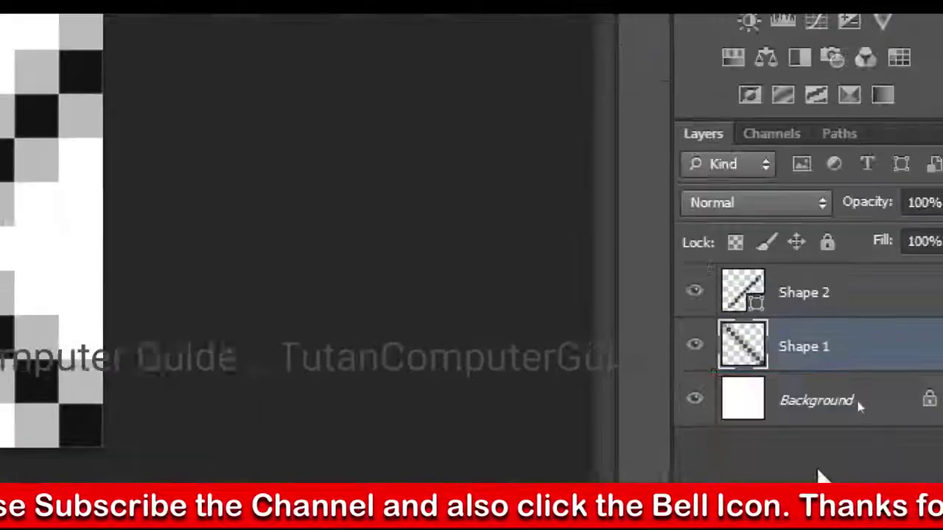
pyautogui.rightClick(791, 299)
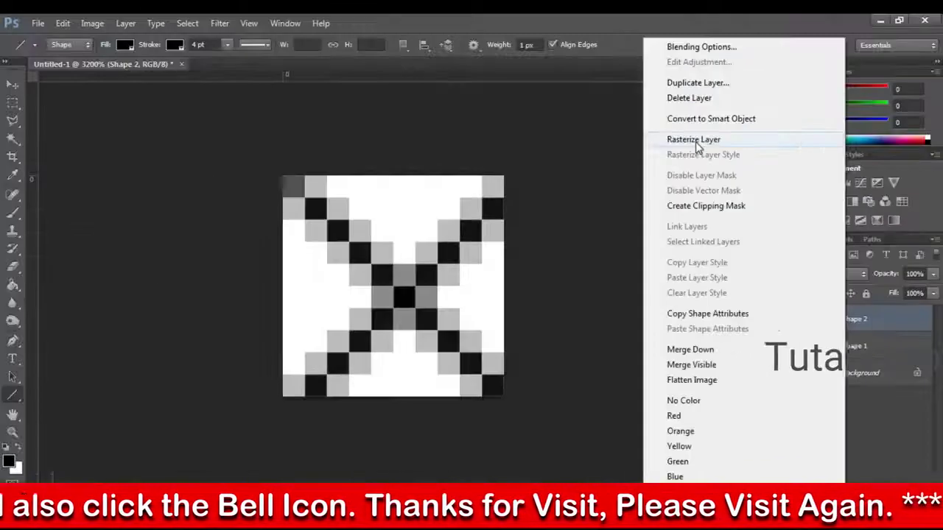
pyautogui.click(486, 98)
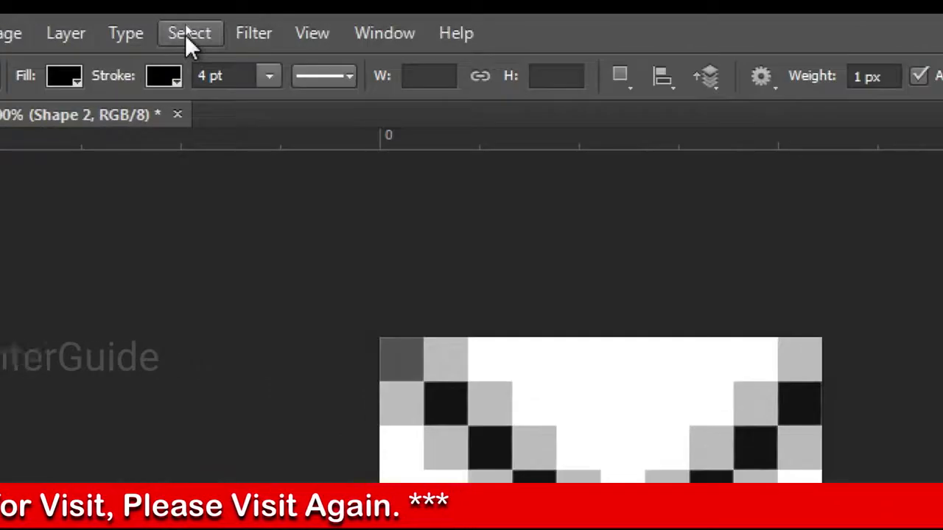
# Step: Select the entire canvas and define the X shape as a brush preset named stitch2
pyautogui.click(185, 23)
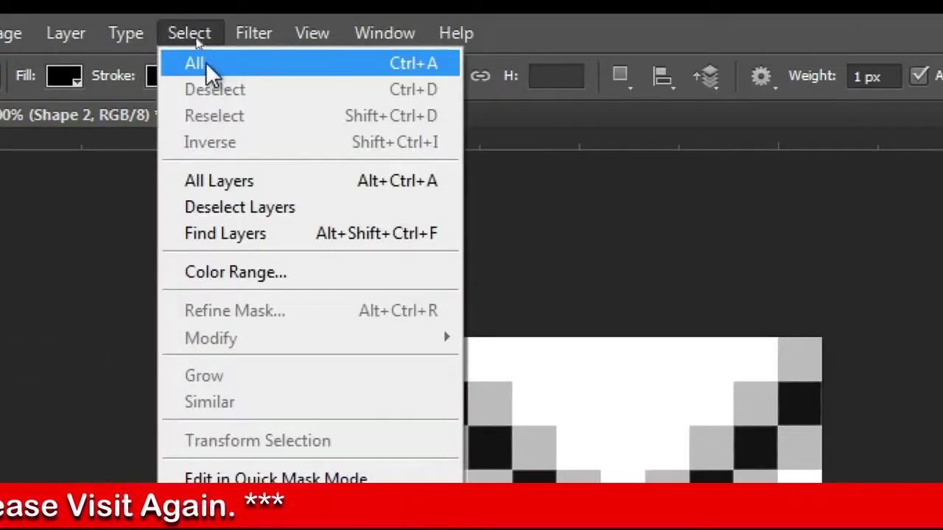
pyautogui.click(206, 63)
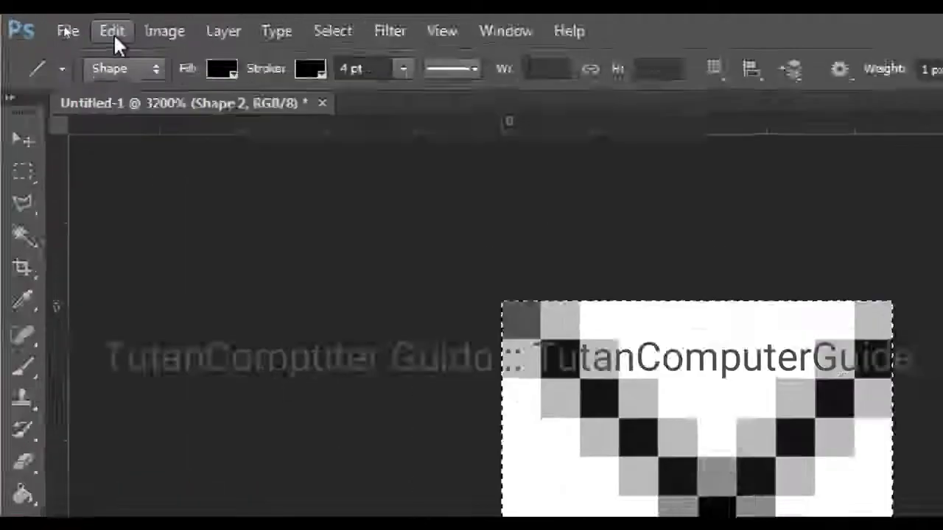
pyautogui.click(63, 23)
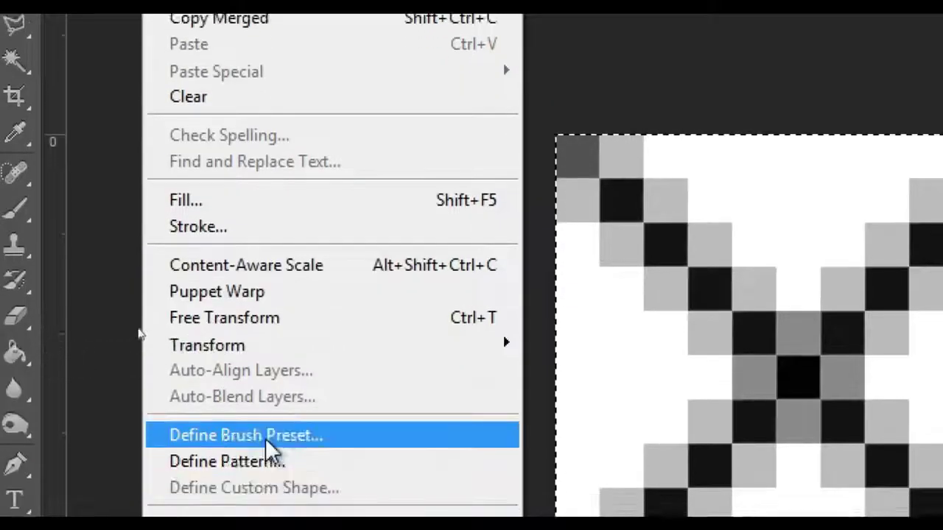
pyautogui.click(265, 437)
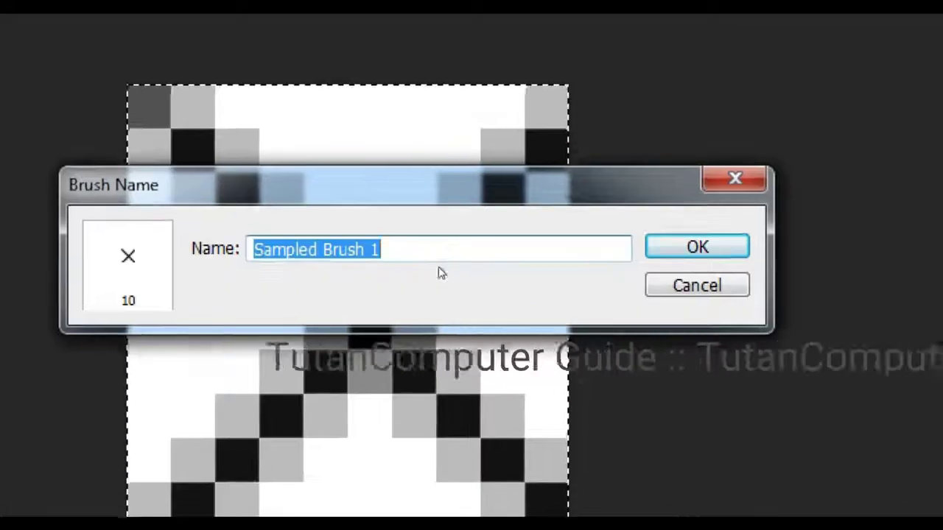
pyautogui.write('stitch2')
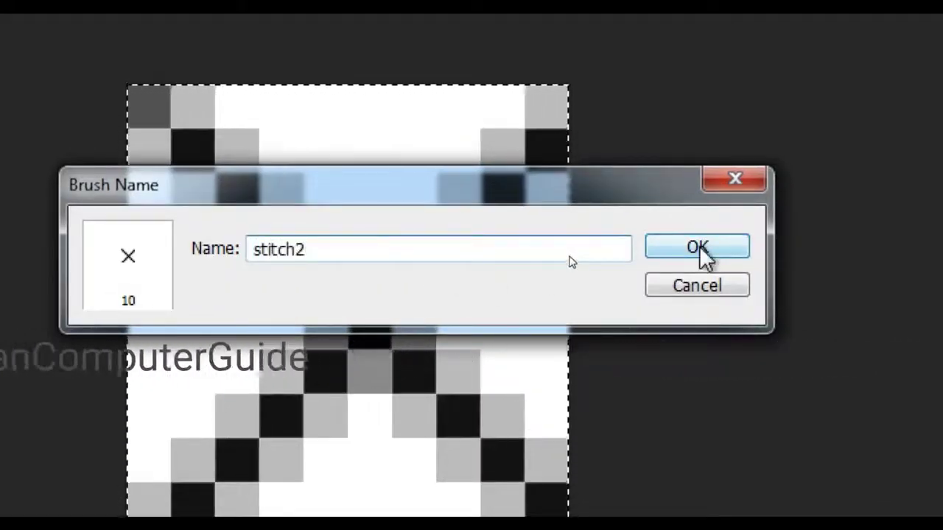
pyautogui.click(699, 248)
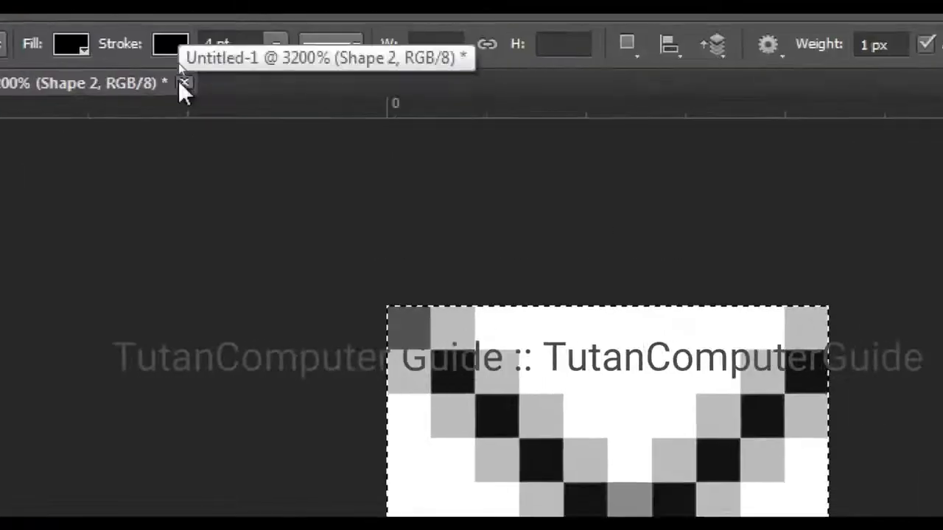
# Step: Close the X document without saving and open the photo woman-ge89811e6d_1920.jpg
pyautogui.click(181, 66)
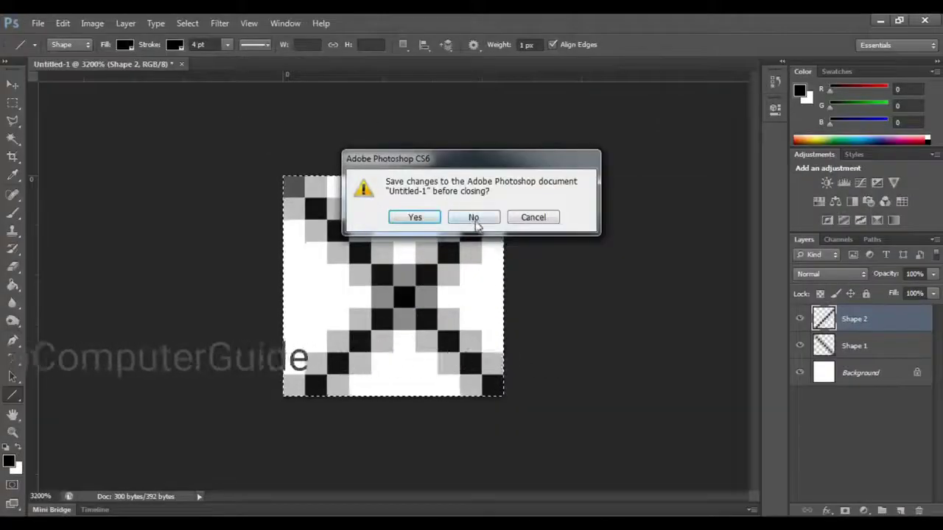
pyautogui.click(473, 218)
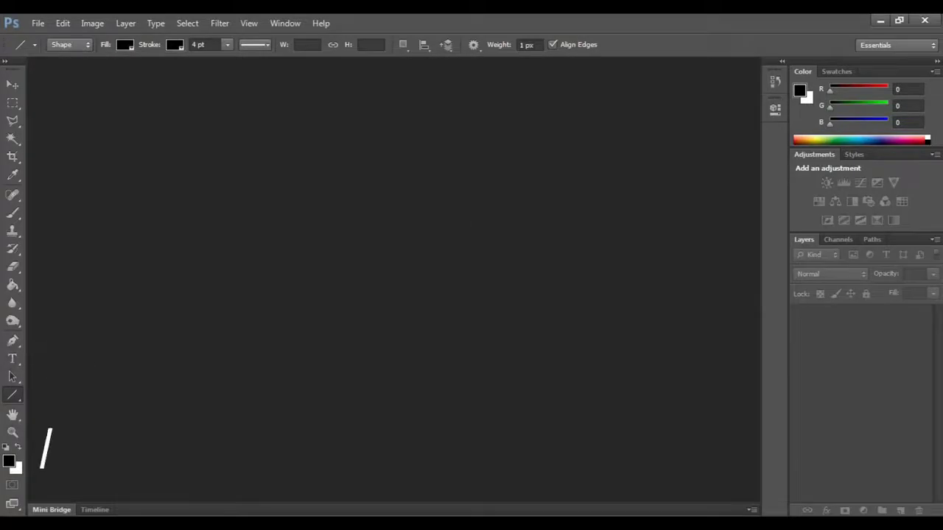
pyautogui.click(38, 23)
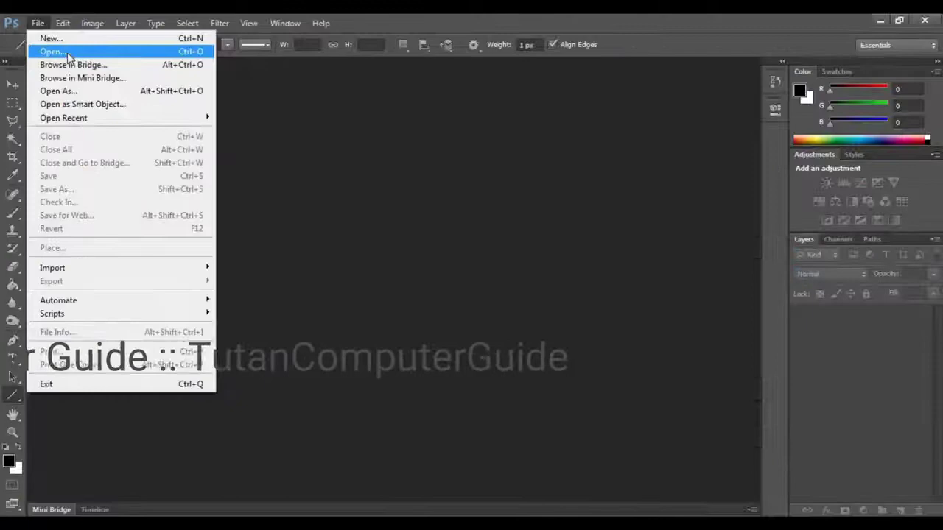
pyautogui.click(84, 65)
pyautogui.click(596, 353)
pyautogui.doubleClick(460, 276)
# Step: Set the Type tool's font to Kestoy Selfie for lettering on the blue hat
pyautogui.scroll(10, 325, 297)
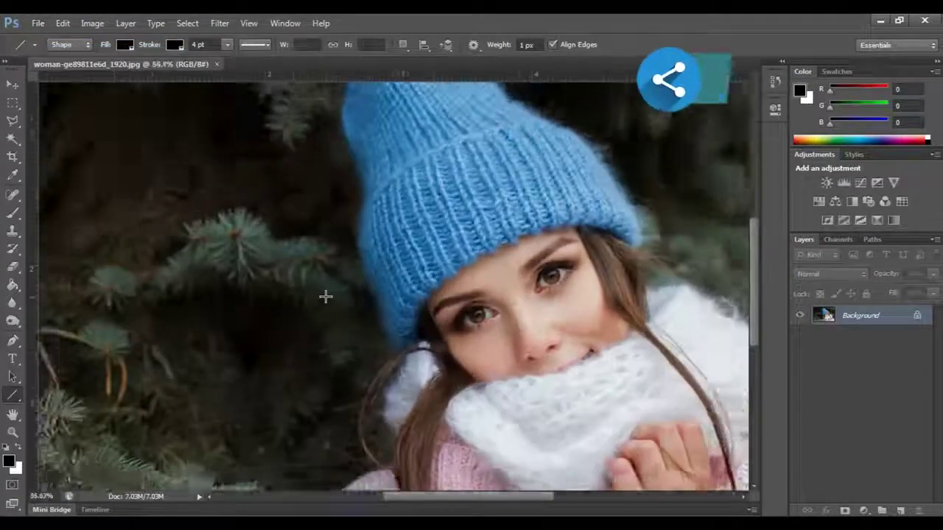
pyautogui.scroll(-7, 324, 297)
pyautogui.scroll(-1, 321, 294)
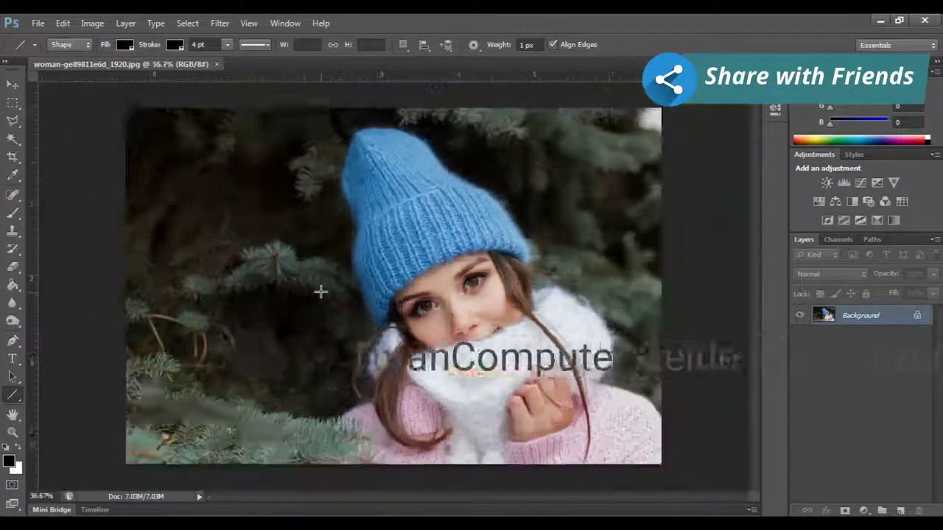
pyautogui.scroll(4, 516, 182)
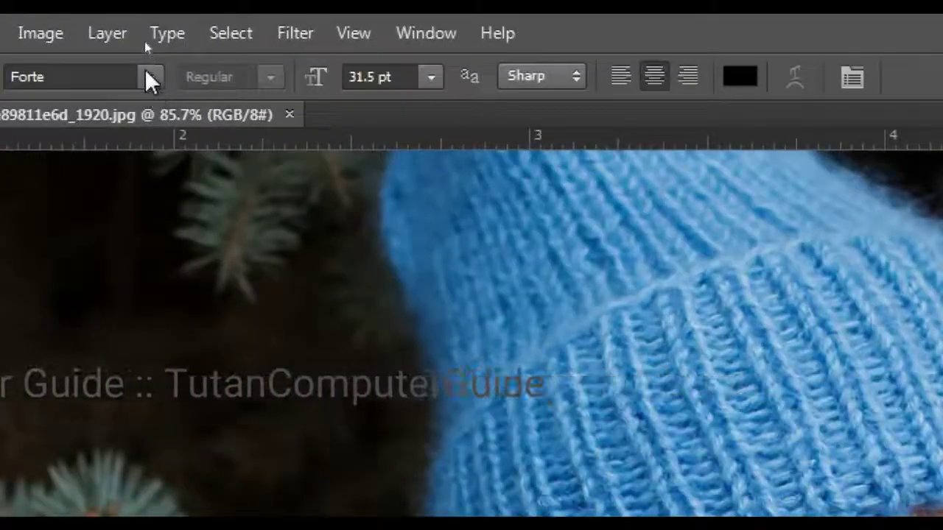
pyautogui.click(147, 77)
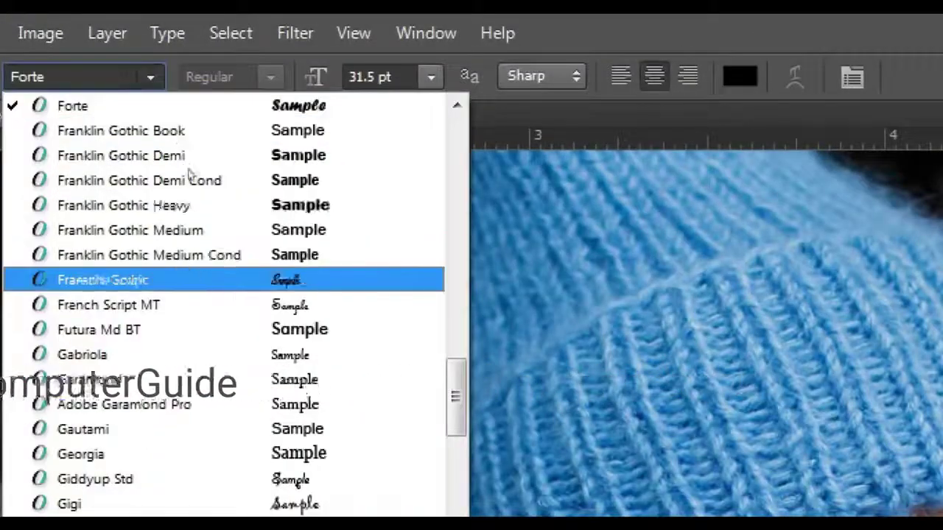
pyautogui.scroll(-12, 221, 265)
pyautogui.click(220, 234)
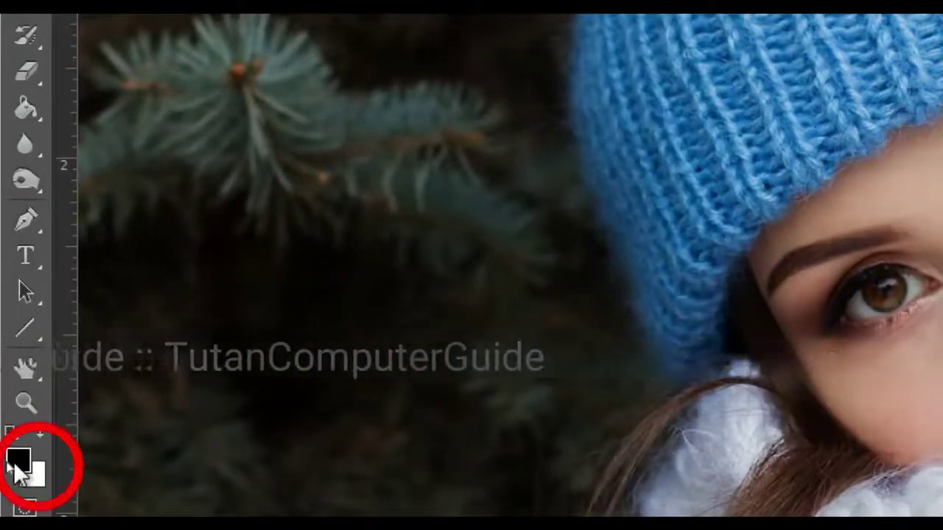
# Step: Set the foreground color to red, ff0c06
pyautogui.click(17, 464)
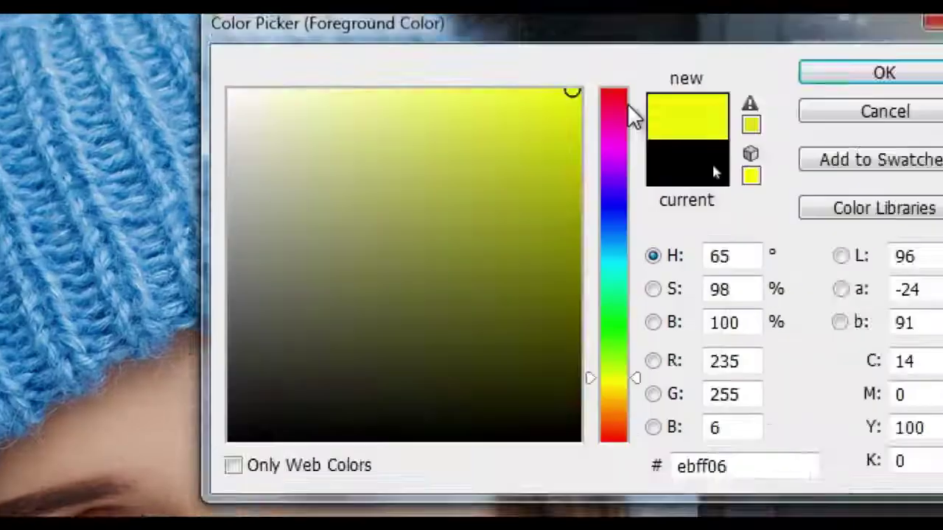
pyautogui.click(759, 193)
pyautogui.click(612, 440)
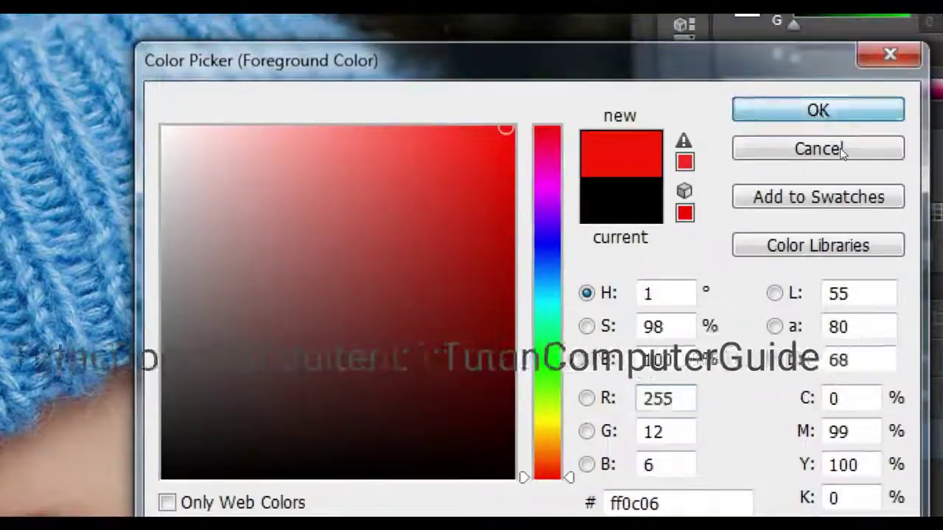
pyautogui.click(828, 112)
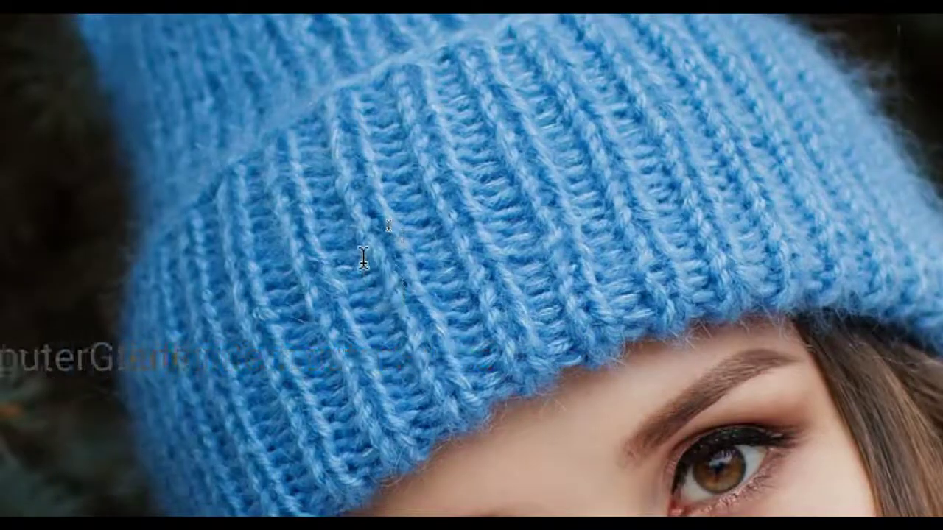
# Step: Add the first name as red text on the folded brim of the blue hat
pyautogui.write('T')
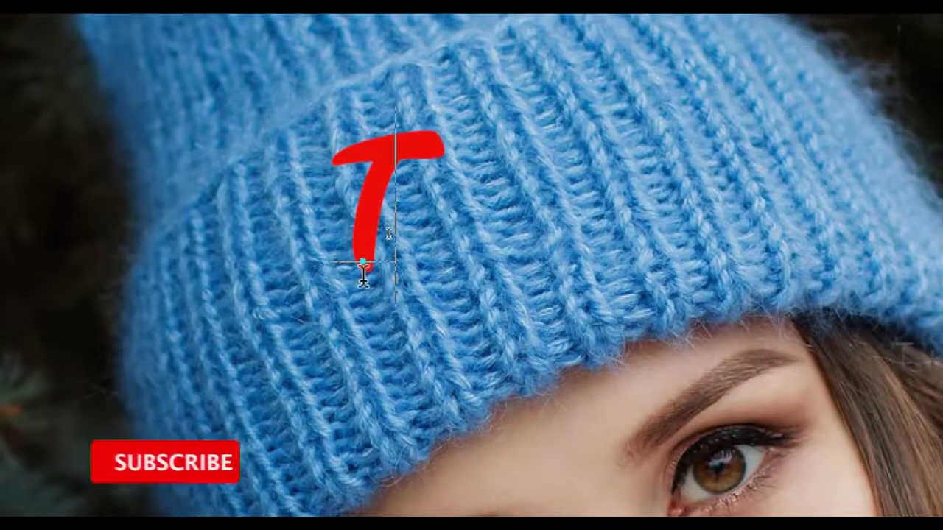
pyautogui.write('aniy')
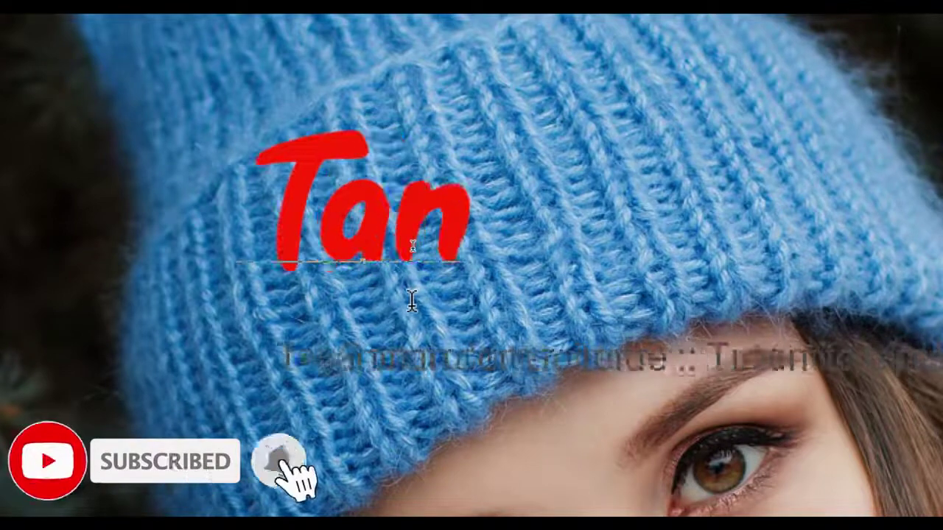
pyautogui.write('a')
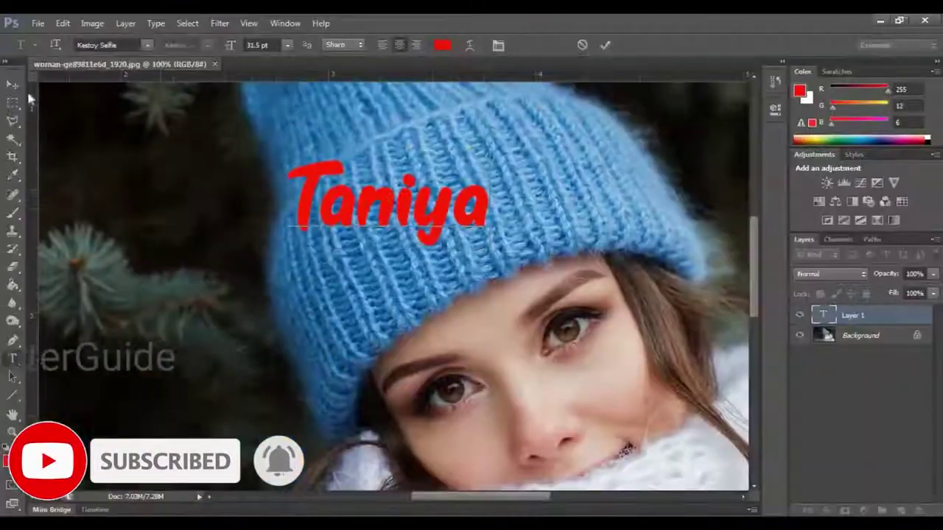
pyautogui.click(13, 85)
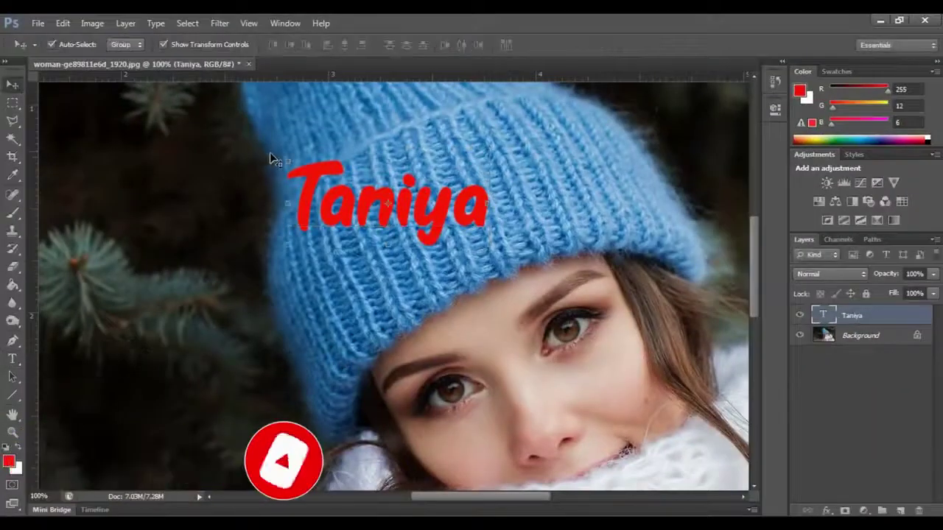
# Step: Rotate the name text counterclockwise and reposition it along the hat's brim, and create a work path from it
pyautogui.hotkey('ctrl', 't')
pyautogui.moveTo(271, 153); pyautogui.dragTo(260, 212)
pyautogui.moveTo(383, 218); pyautogui.dragTo(395, 216)
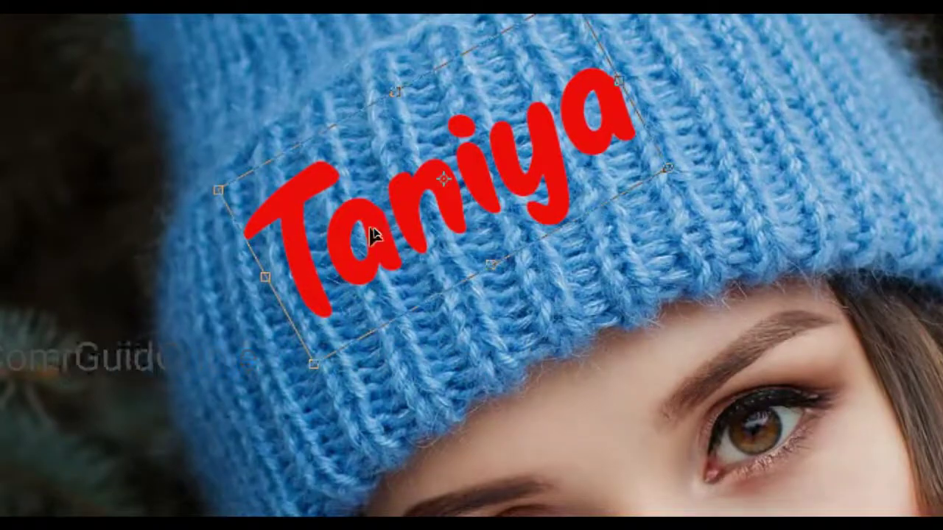
pyautogui.press('Return')
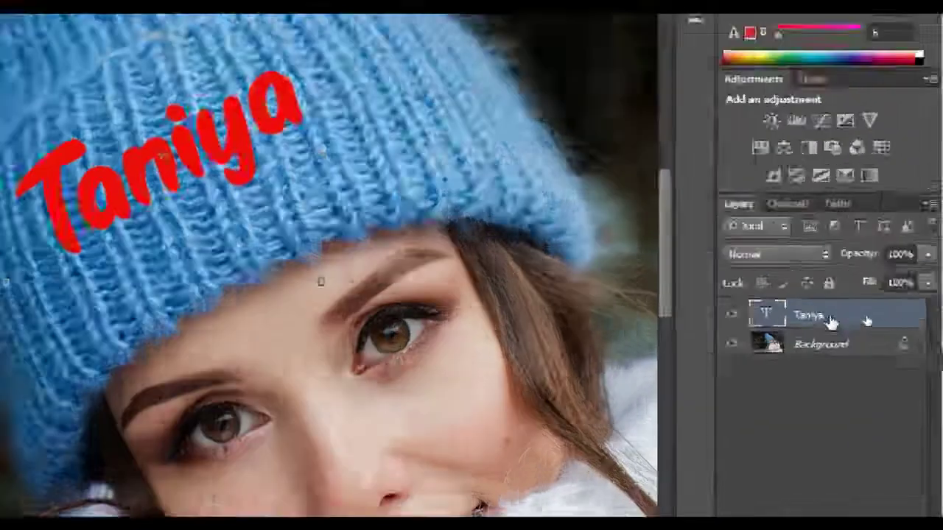
pyautogui.rightClick(808, 318)
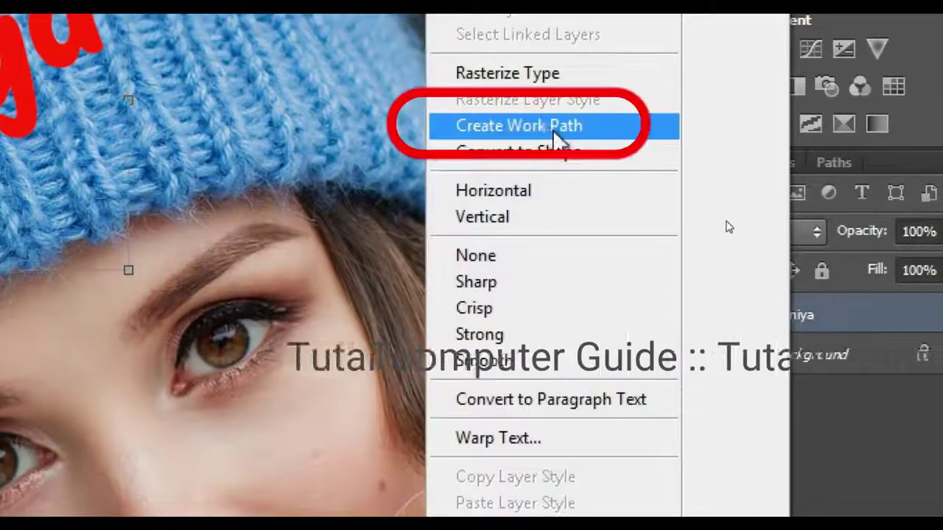
pyautogui.click(577, 128)
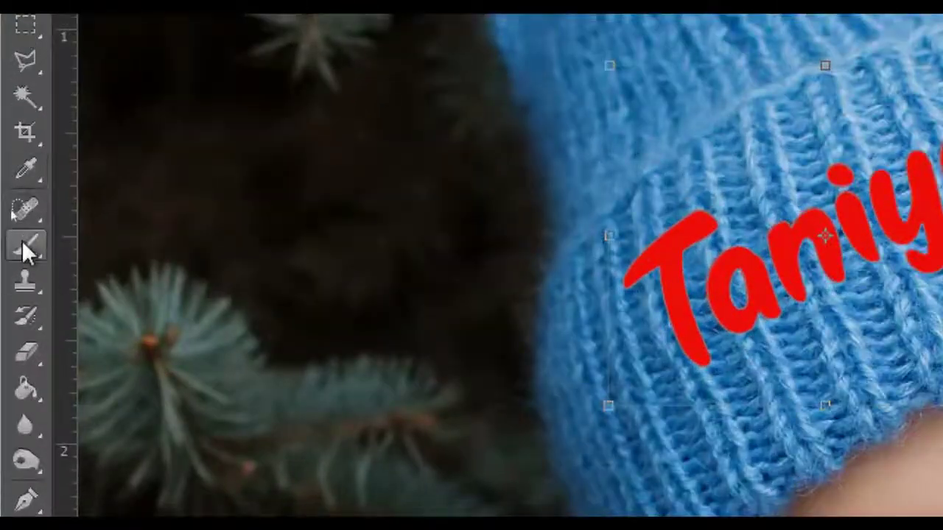
# Step: Activate the Brush tool and choose the Y-shaped 10 px stitch brush preset
pyautogui.click(24, 239)
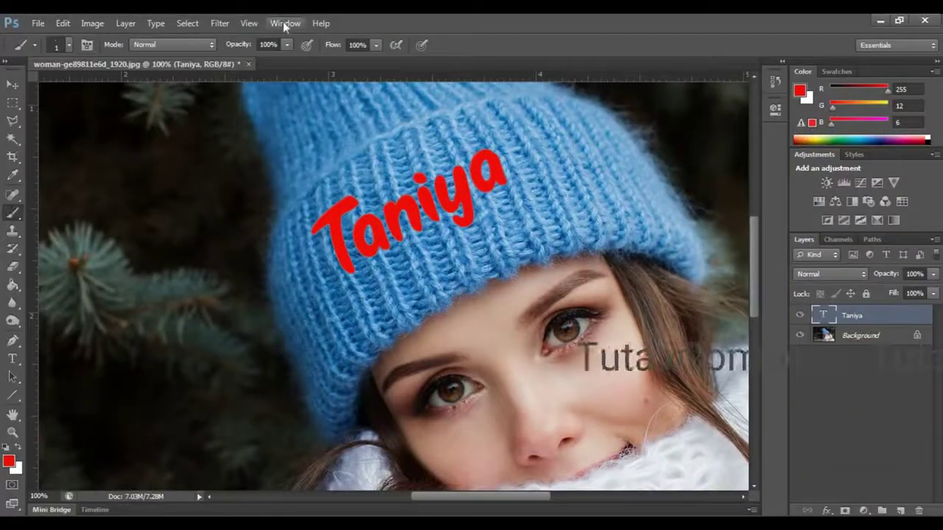
pyautogui.click(285, 24)
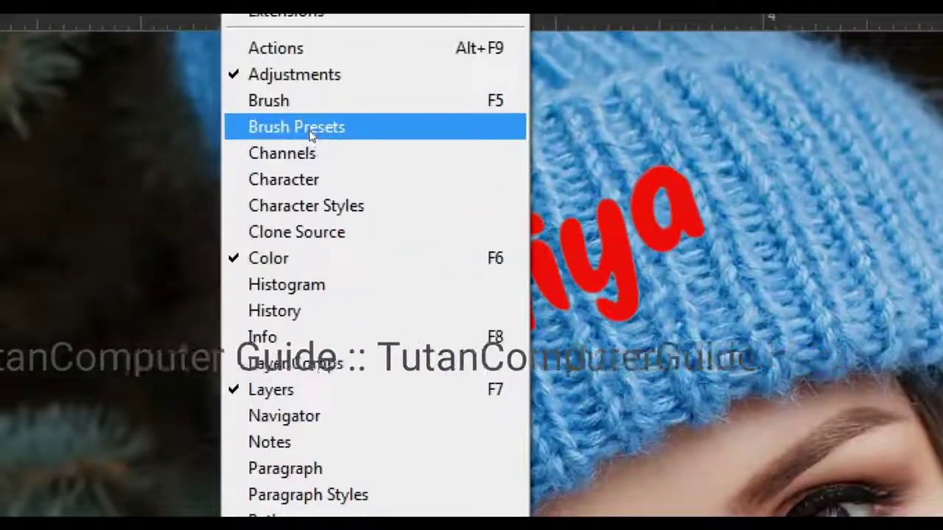
pyautogui.click(311, 128)
pyautogui.scroll(-15, 641, 372)
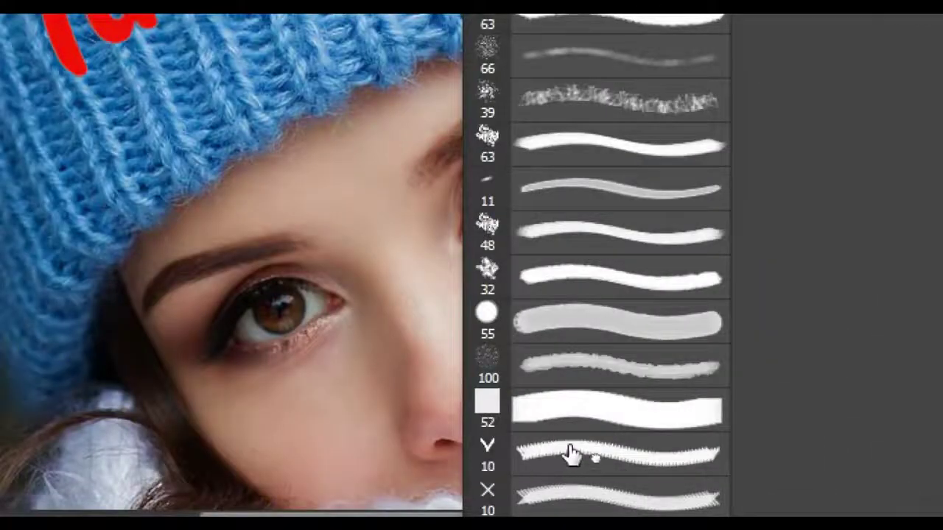
pyautogui.click(571, 447)
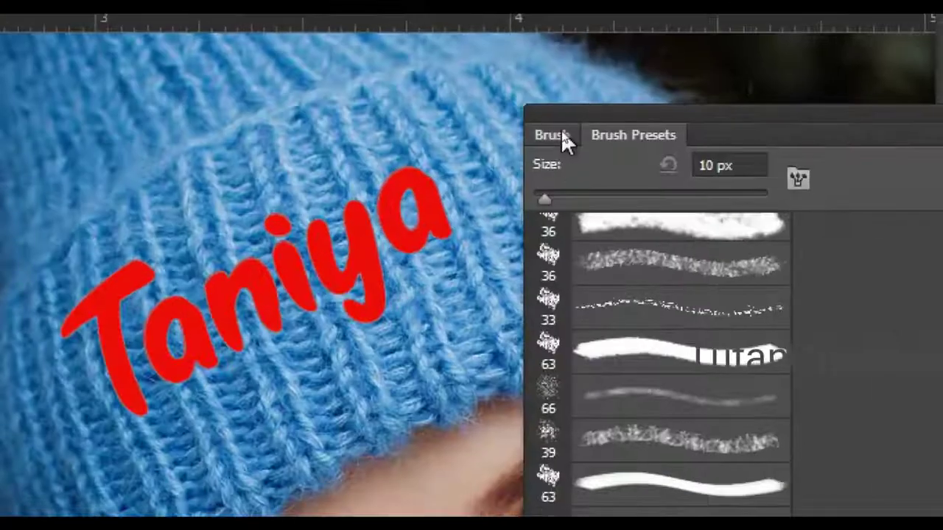
# Step: Set the stitch brush tip's size to 8 px and its spacing to 67%
pyautogui.click(560, 132)
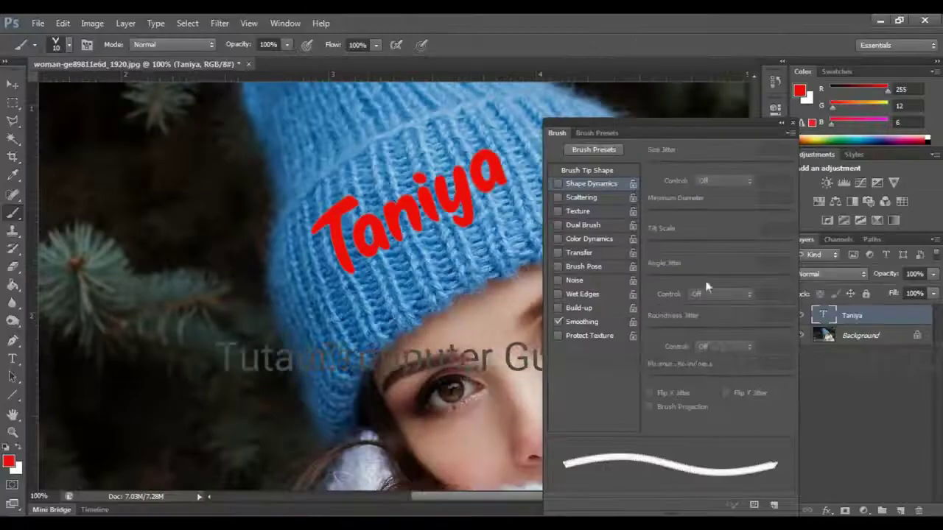
pyautogui.click(591, 169)
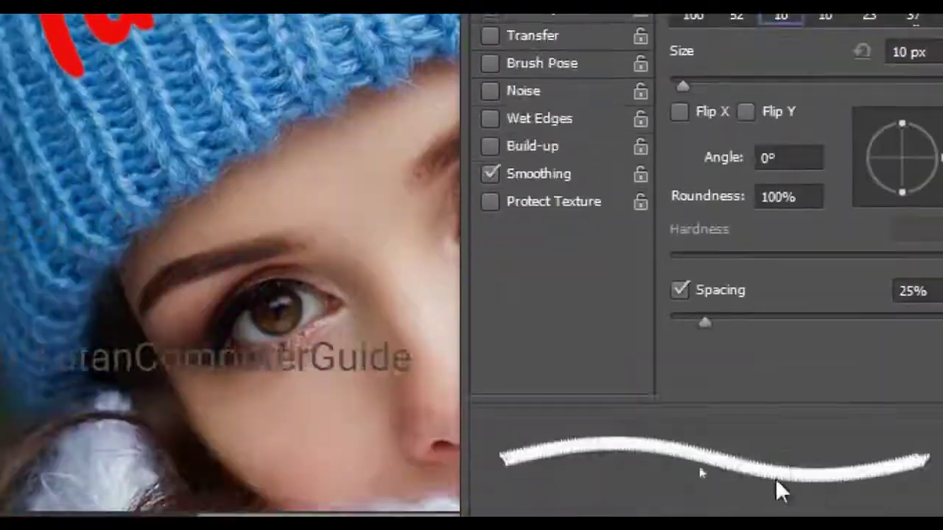
pyautogui.moveTo(683, 87); pyautogui.dragTo(680, 86)
pyautogui.moveTo(705, 326)
pyautogui.mouseDown()
pyautogui.moveTo(699, 321)
pyautogui.moveTo(766, 328)
pyautogui.mouseUp()
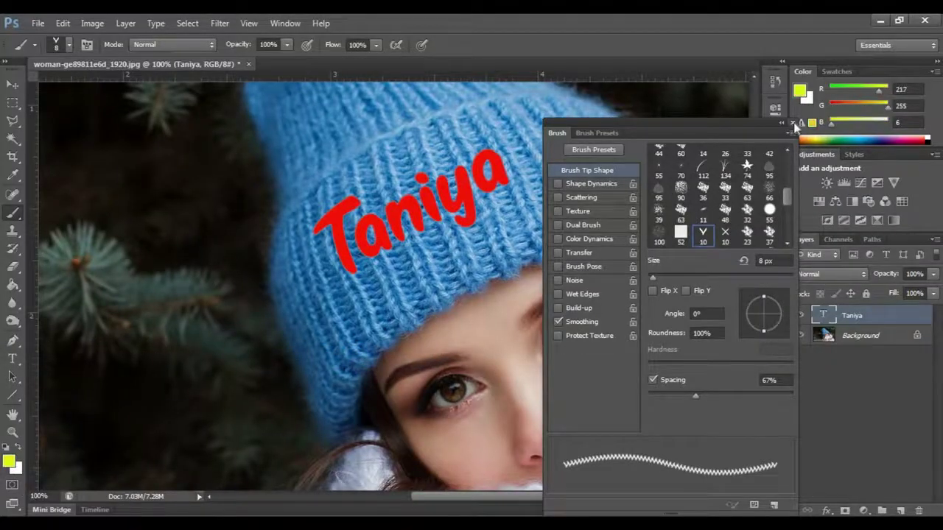
pyautogui.click(793, 124)
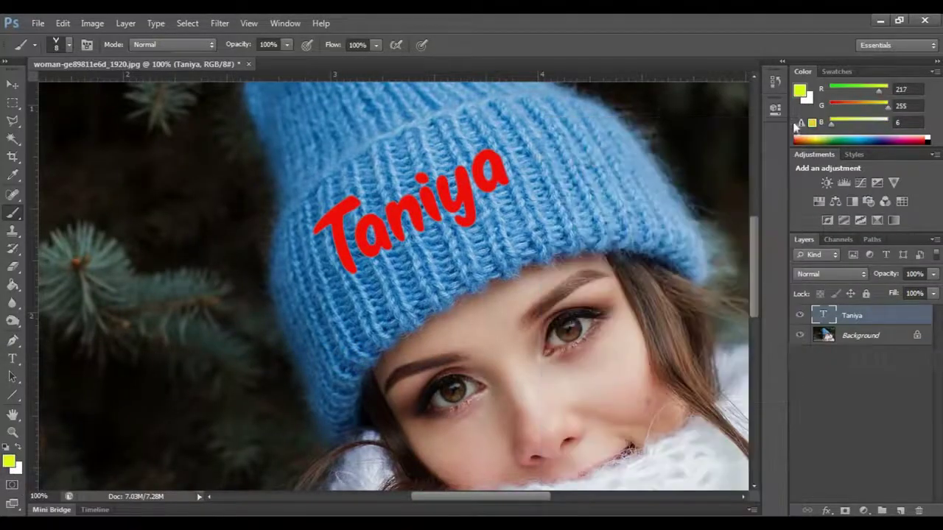
# Step: Switch to the Move tool and add a new empty layer above the name text layer
pyautogui.press('v')
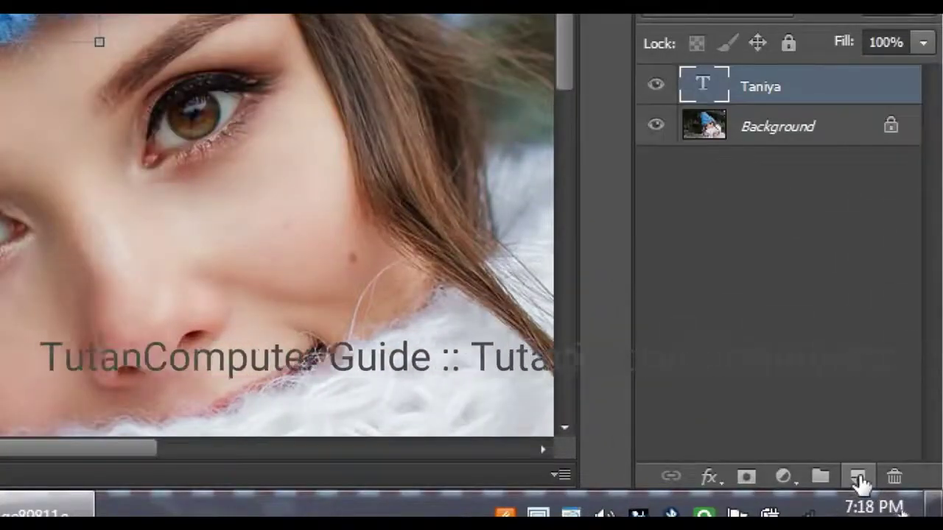
pyautogui.click(858, 478)
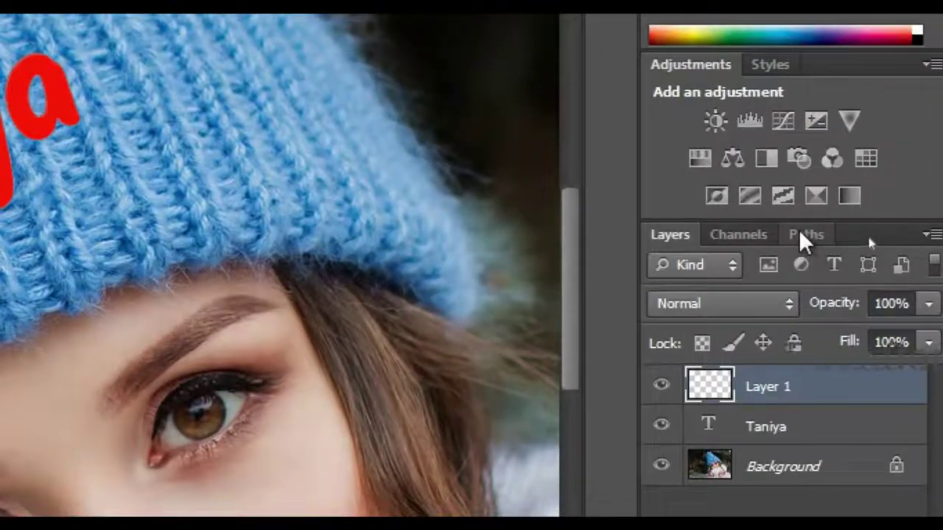
# Step: Bring up the document's paths and set the foreground colour to lime yellow, #d8ff03
pyautogui.click(869, 240)
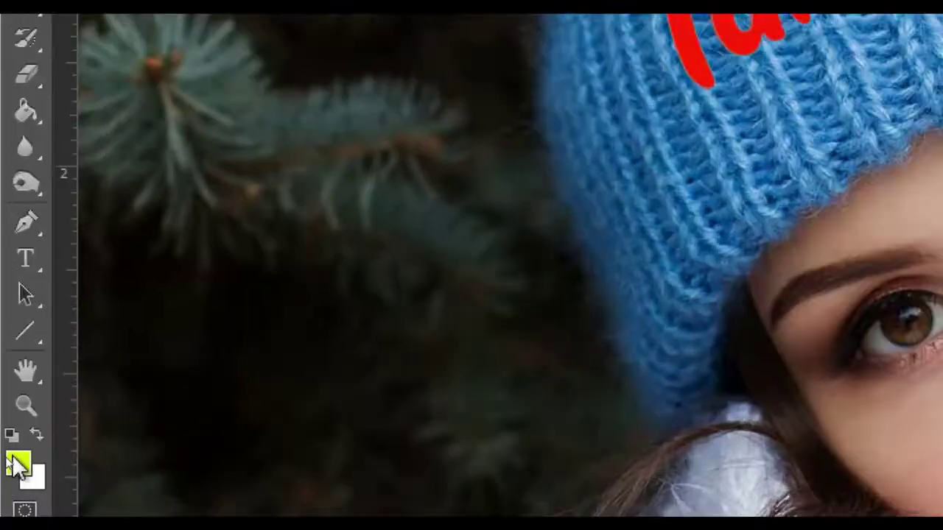
pyautogui.click(9, 456)
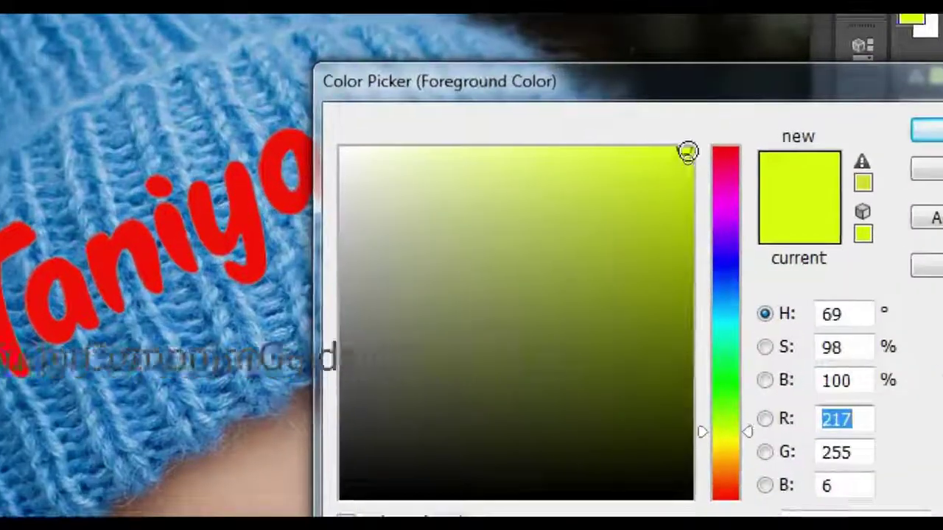
pyautogui.click(687, 148)
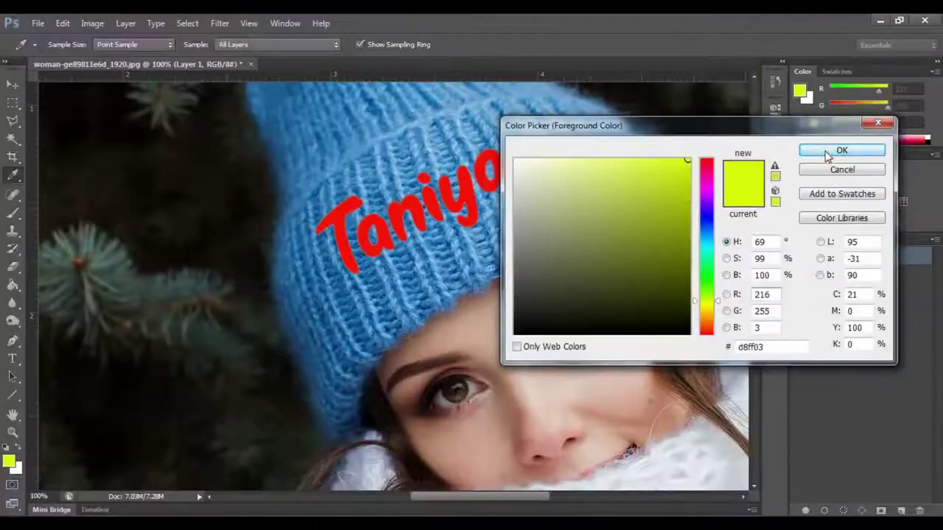
pyautogui.click(827, 155)
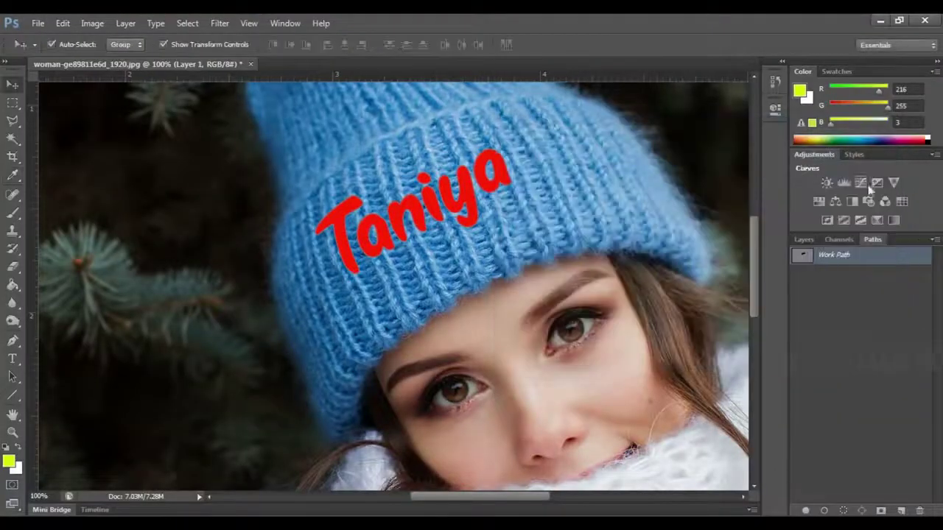
# Step: Stroke the work path around the name using the Brush with Simulate Pressure enabled
pyautogui.rightClick(843, 259)
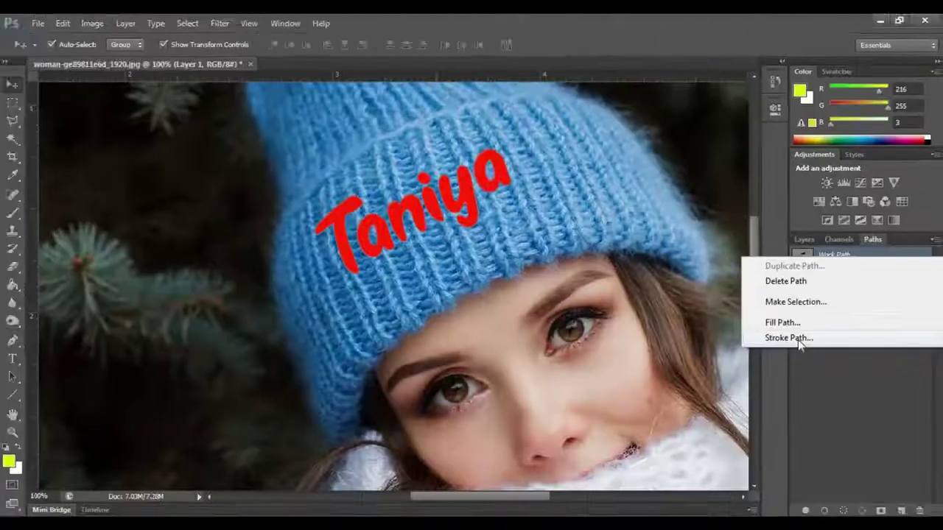
pyautogui.click(740, 425)
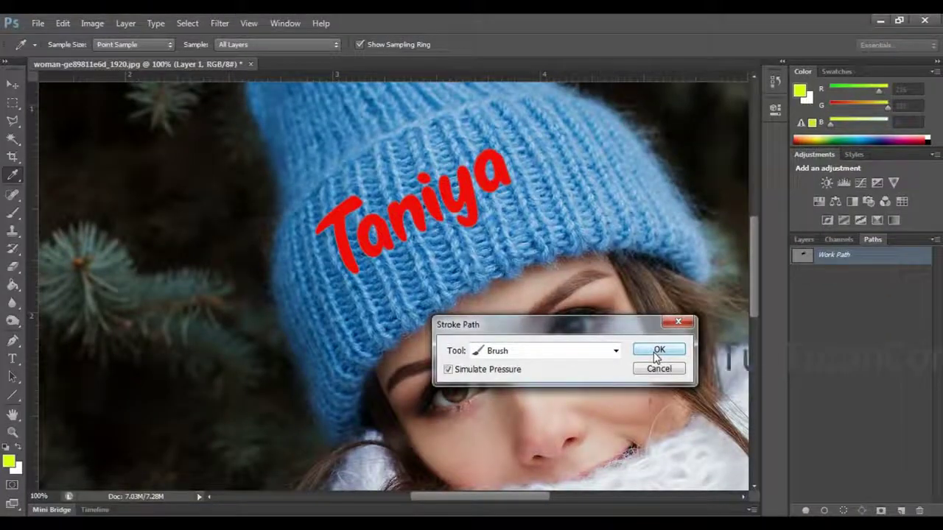
pyautogui.click(821, 335)
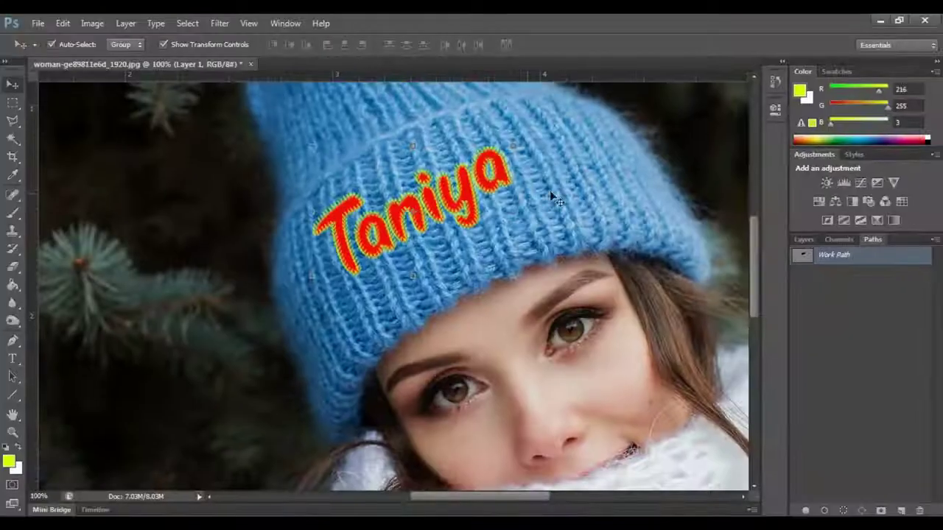
# Step: Delete the work path and return to the layer list
pyautogui.rightClick(837, 259)
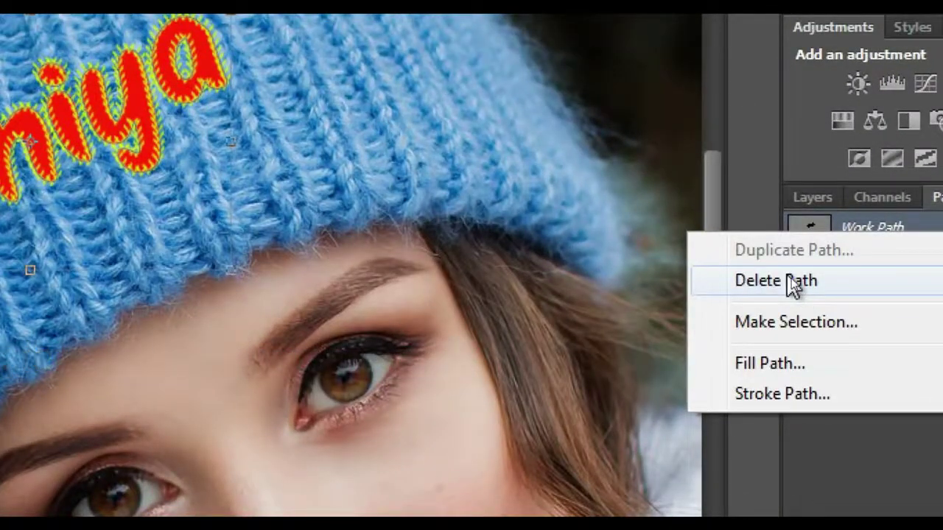
pyautogui.click(783, 280)
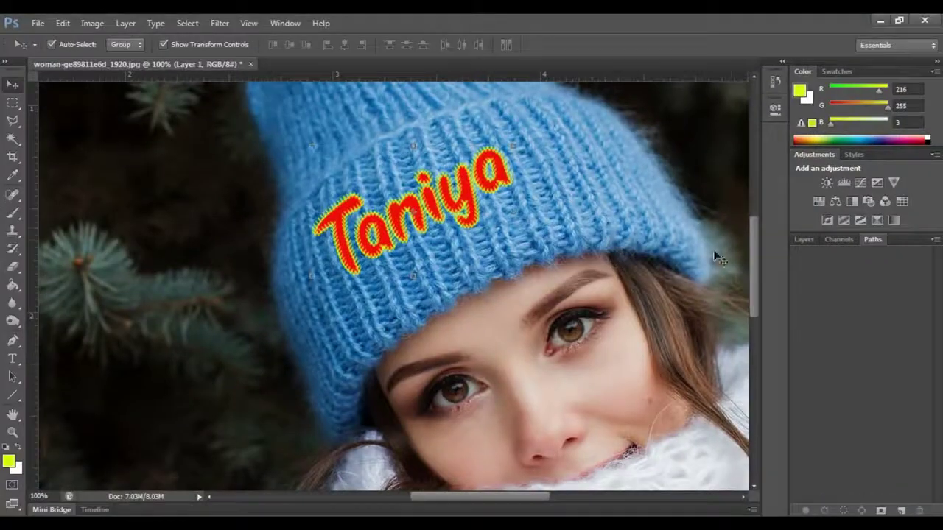
pyautogui.click(805, 239)
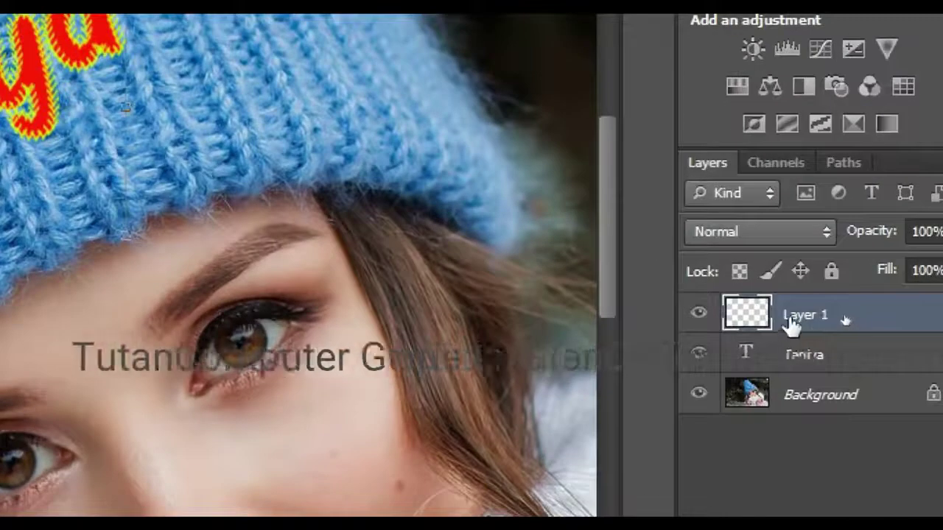
# Step: Apply a Drop Shadow to the stitch layer with Multiply blending, 75% opacity, 30° angle, 5 px distance and 5 px size
pyautogui.rightClick(791, 317)
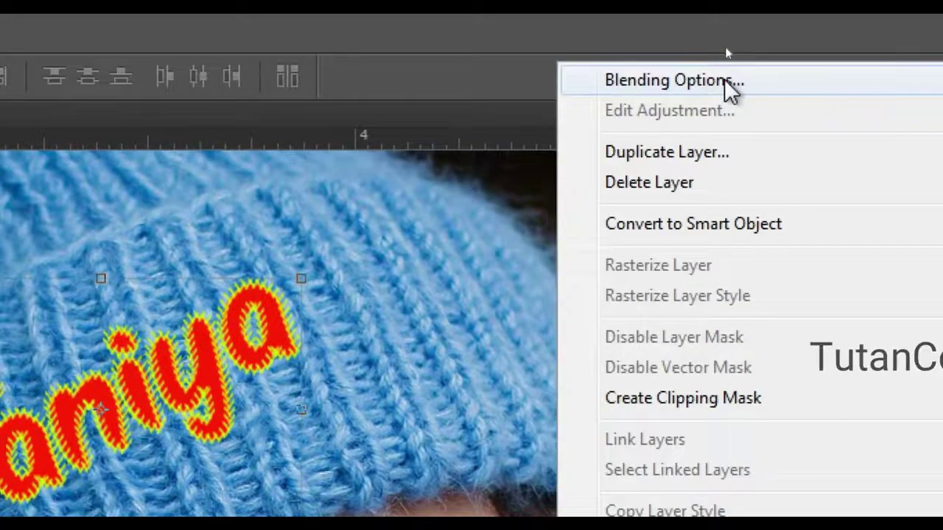
pyautogui.click(730, 83)
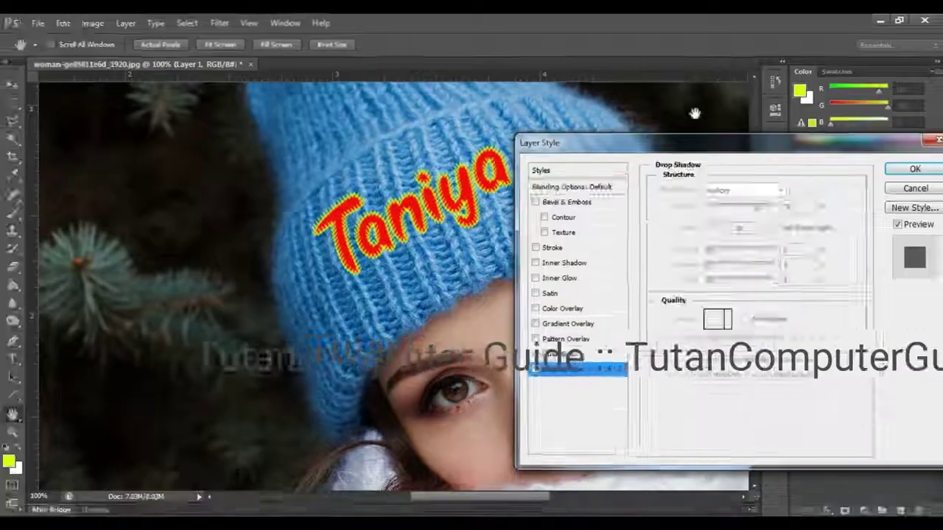
pyautogui.moveTo(688, 149); pyautogui.dragTo(685, 93)
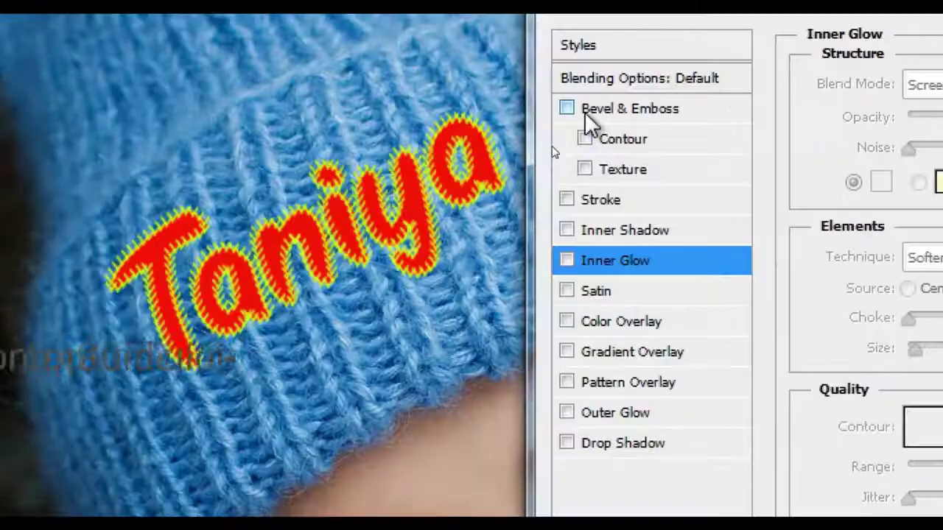
pyautogui.click(537, 147)
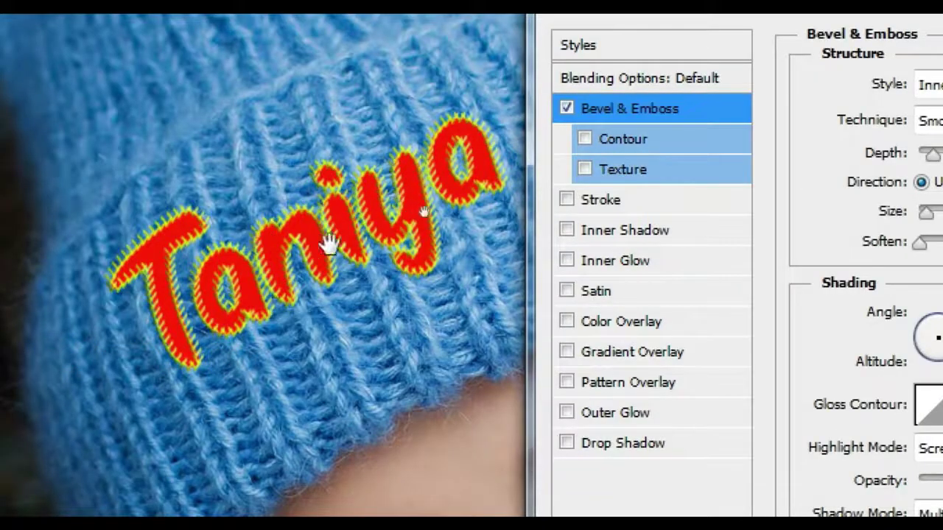
pyautogui.click(565, 107)
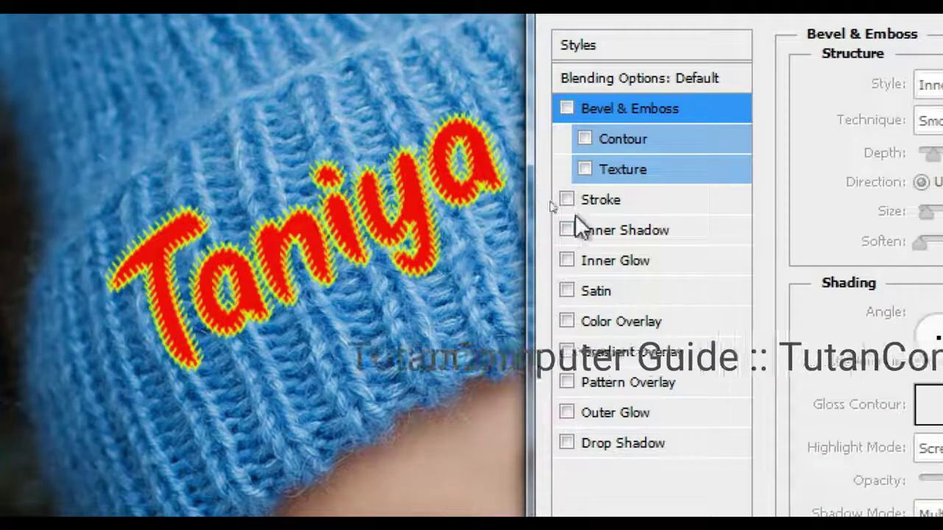
pyautogui.click(609, 444)
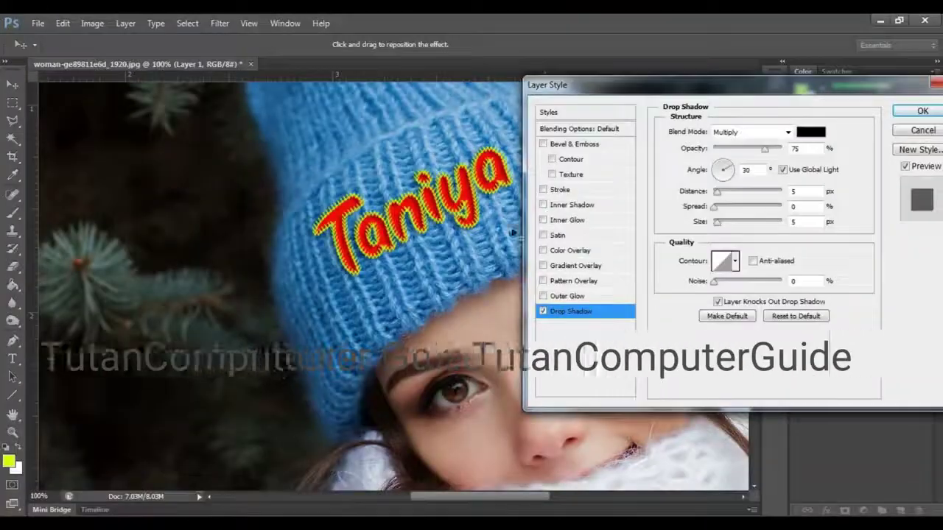
pyautogui.moveTo(678, 85); pyautogui.dragTo(604, 106)
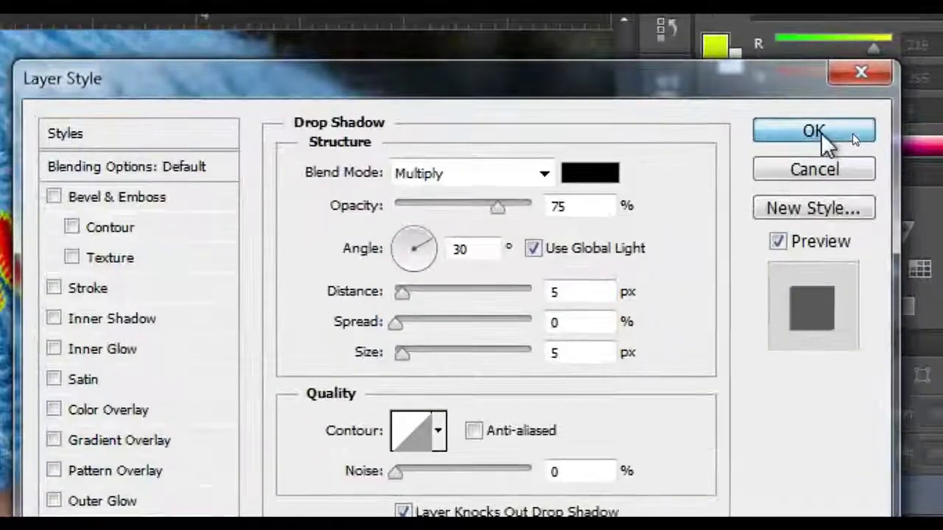
pyautogui.click(850, 134)
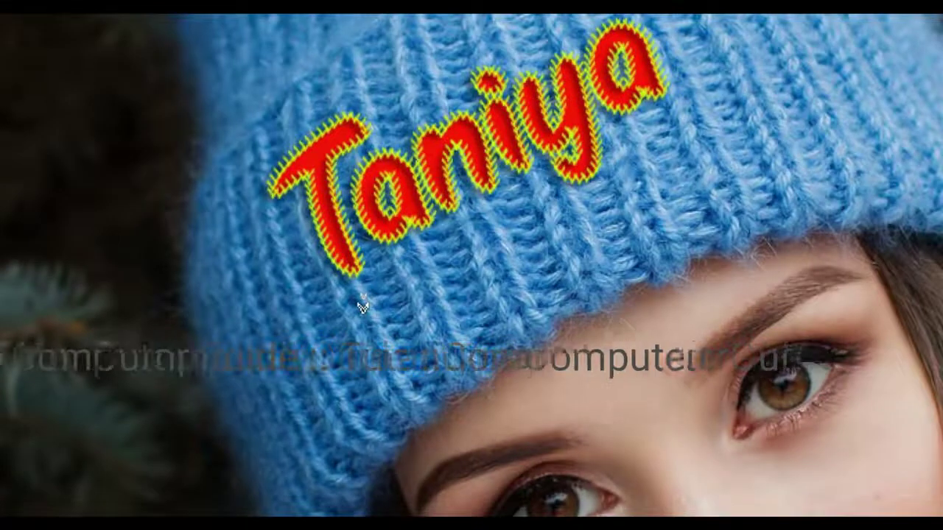
# Step: Paint two curved freehand stitch lines below the name on the hat's brim
pyautogui.moveTo(362, 306)
pyautogui.mouseDown()
pyautogui.moveTo(422, 329)
pyautogui.moveTo(507, 313)
pyautogui.moveTo(540, 283)
pyautogui.moveTo(554, 234)
pyautogui.mouseUp()
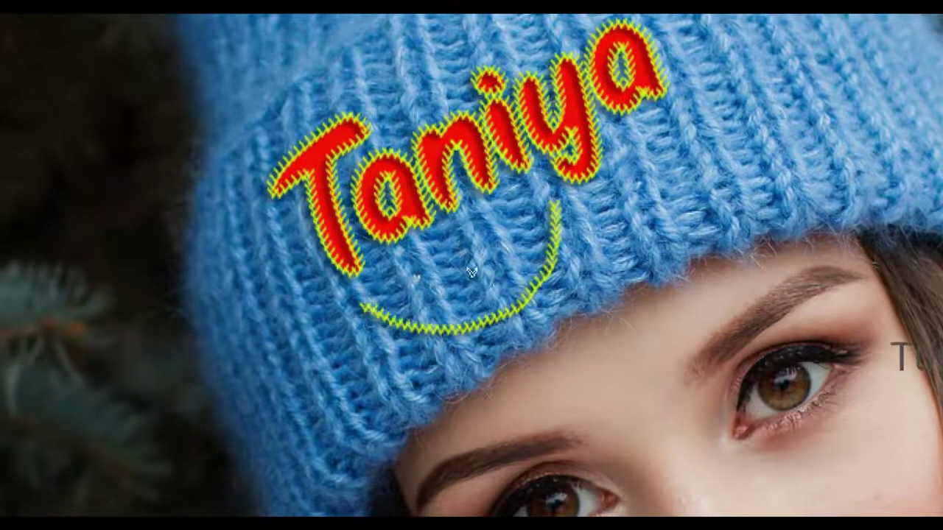
pyautogui.moveTo(466, 259)
pyautogui.mouseDown()
pyautogui.moveTo(582, 274)
pyautogui.moveTo(621, 251)
pyautogui.moveTo(642, 215)
pyautogui.moveTo(660, 114)
pyautogui.mouseUp()
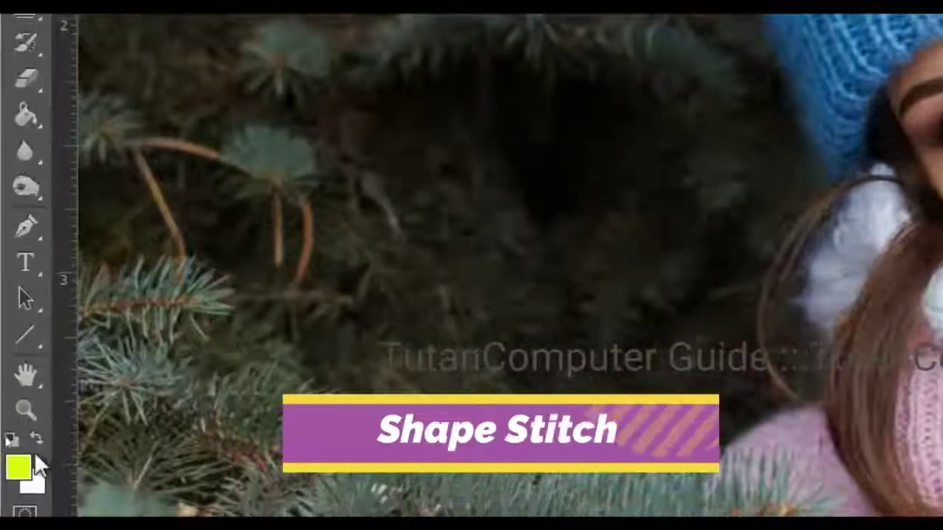
# Step: Activate the Custom Shape Tool and choose the heart shape
pyautogui.click(32, 331)
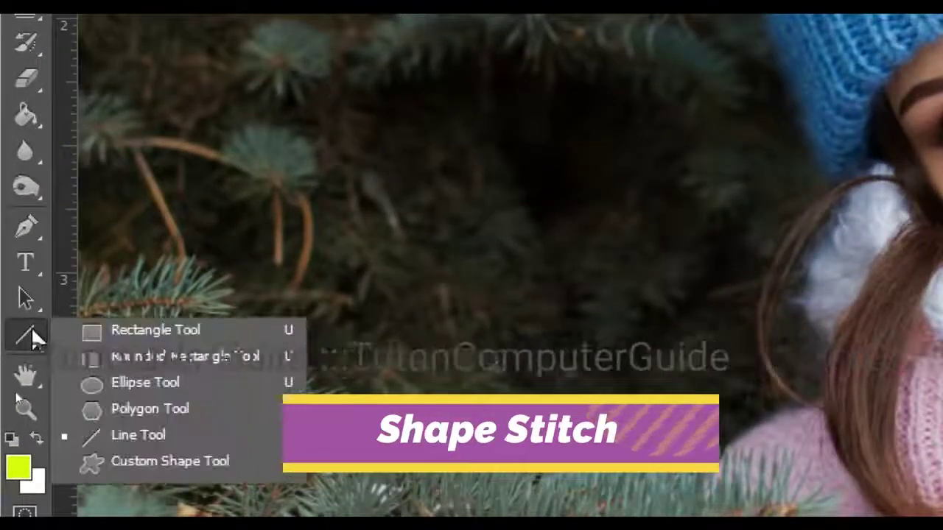
pyautogui.click(157, 460)
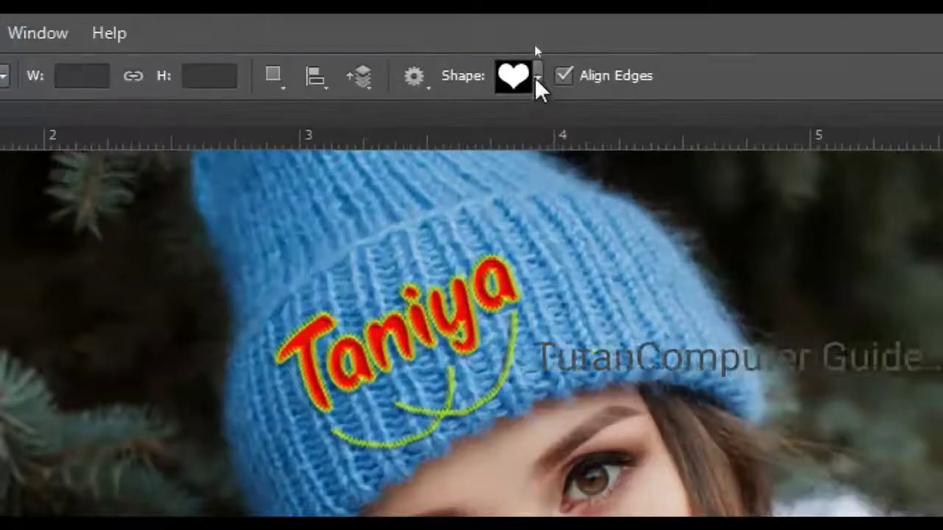
pyautogui.click(536, 45)
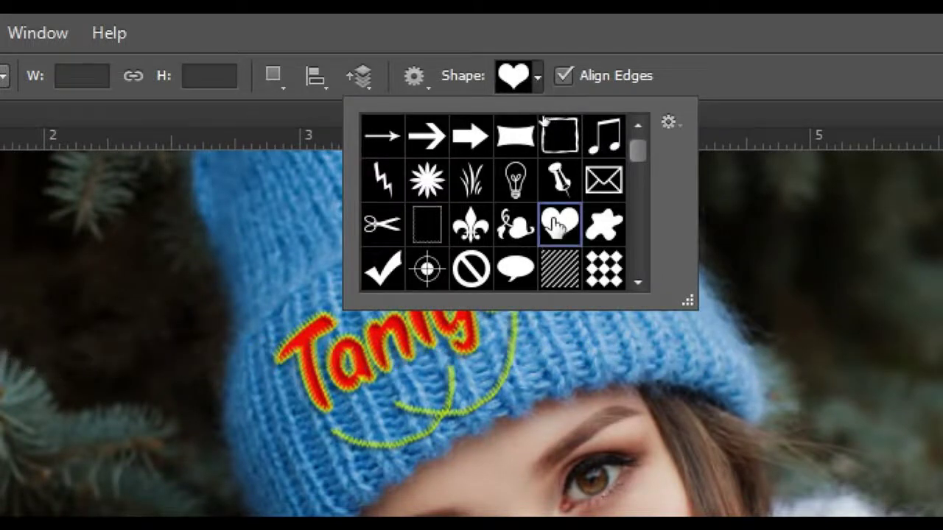
pyautogui.doubleClick(558, 225)
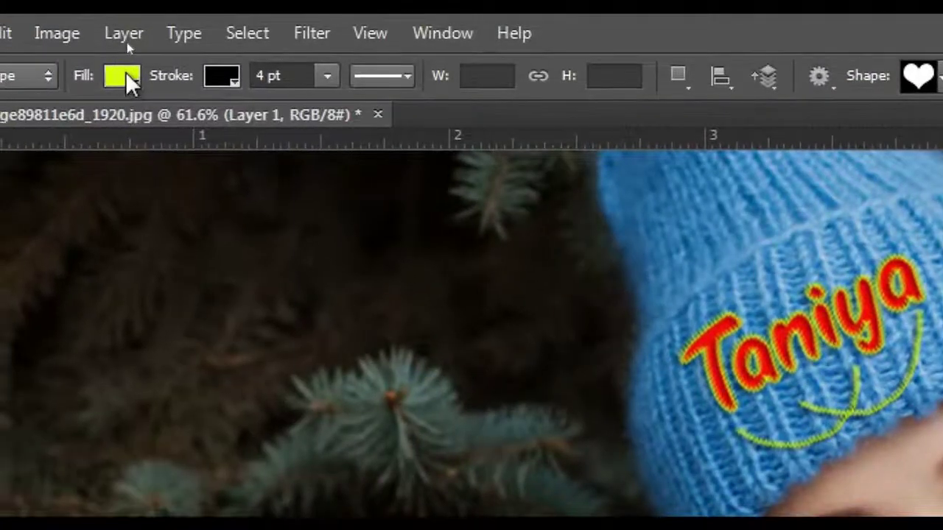
# Step: Draw a heart of about 27 by 28 px above the name, with a red fill and no stroke
pyautogui.click(121, 66)
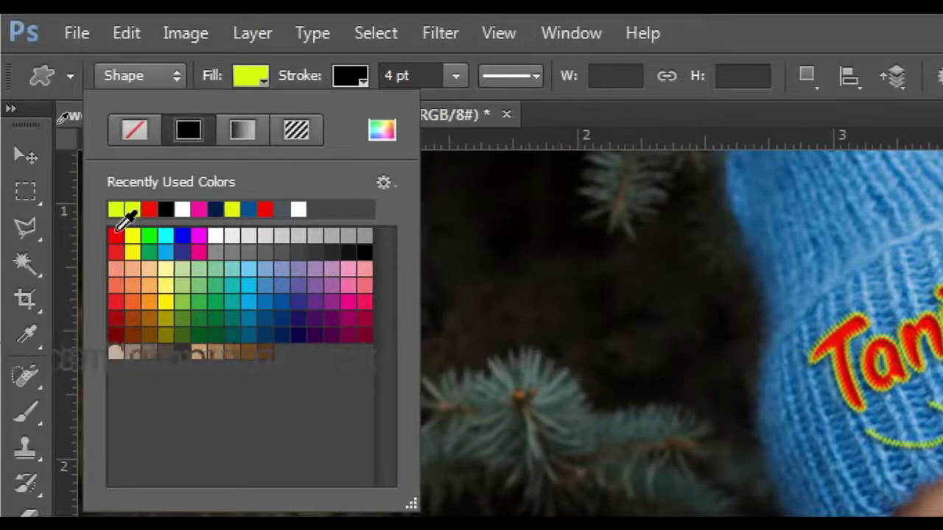
pyautogui.click(116, 235)
pyautogui.click(357, 81)
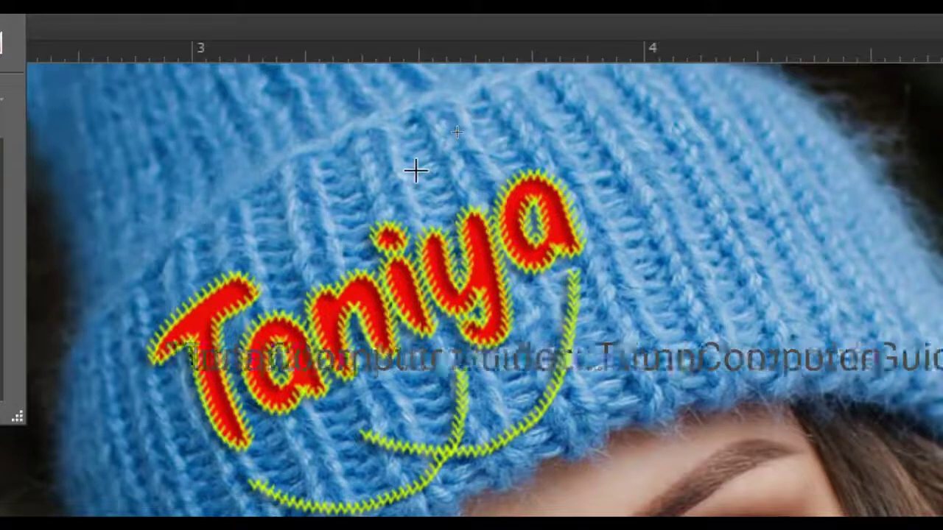
pyautogui.moveTo(418, 136); pyautogui.dragTo(457, 177)
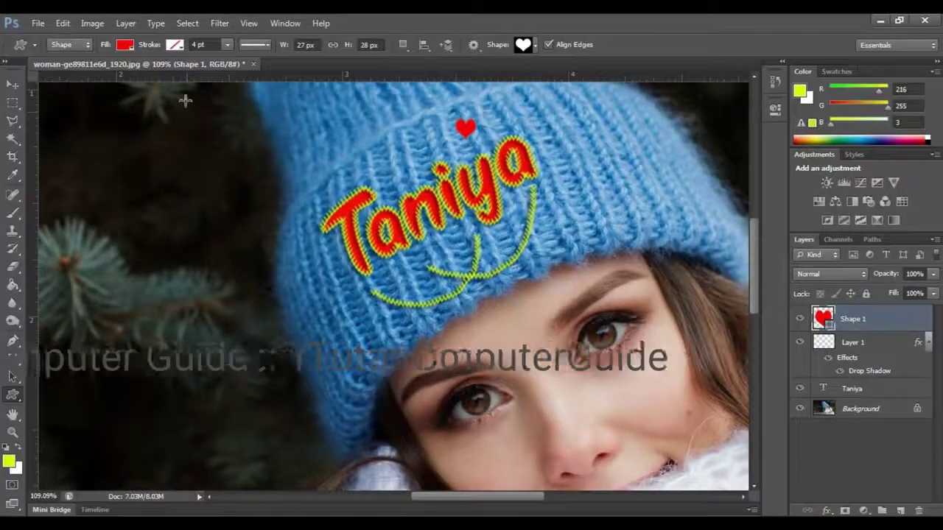
# Step: Rotate the heart clockwise by about 8°, enlarge it slightly and move it just above the name's last letter
pyautogui.click(13, 85)
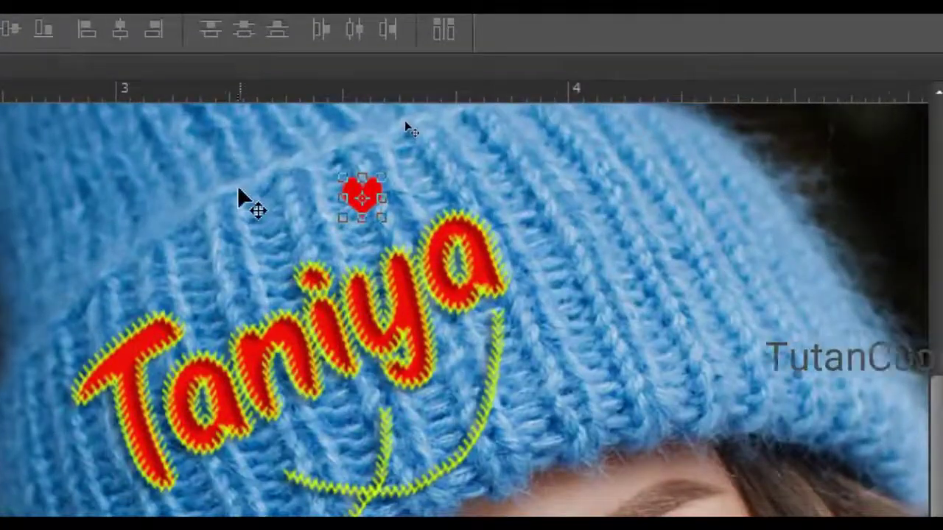
pyautogui.scroll(2, 238, 190)
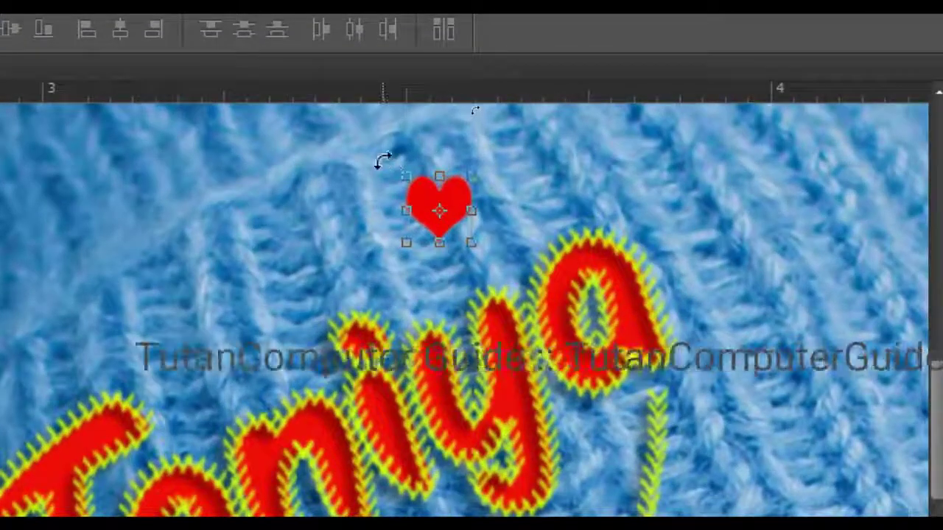
pyautogui.moveTo(380, 158); pyautogui.dragTo(392, 158)
pyautogui.moveTo(398, 161); pyautogui.dragTo(398, 159)
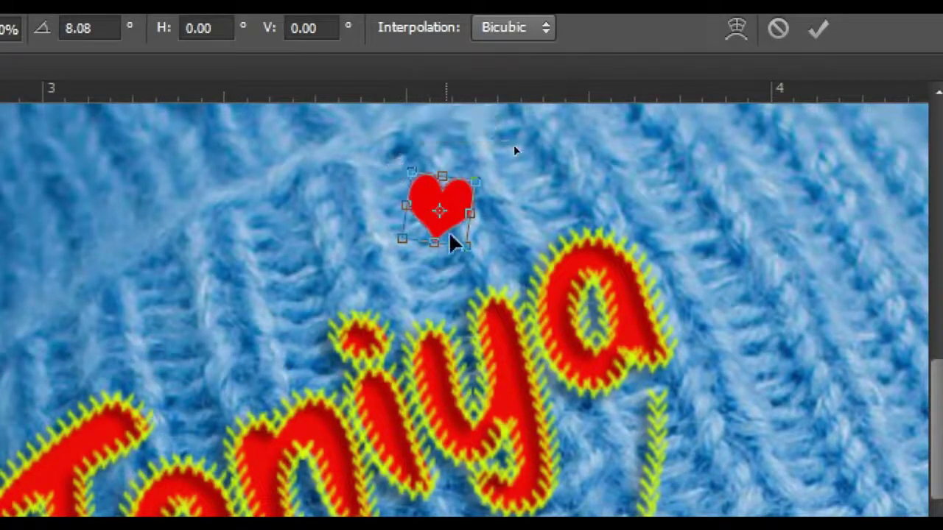
pyautogui.moveTo(460, 210); pyautogui.dragTo(583, 159)
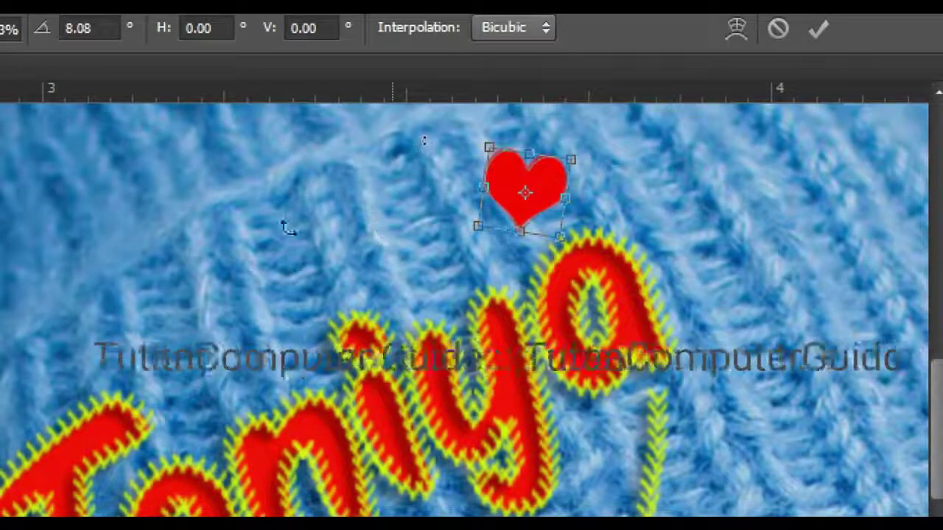
pyautogui.scroll(1, 280, 220)
pyautogui.press('Return')
# Step: Rasterize the heart's shape layer
pyautogui.scroll(-3, 428, 243)
pyautogui.scroll(5, 464, 159)
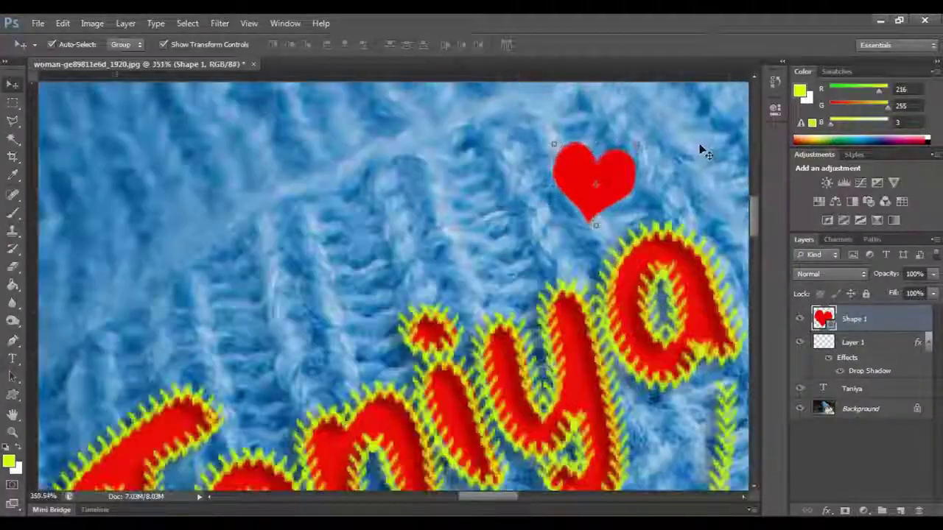
pyautogui.scroll(4, 678, 144)
pyautogui.scroll(-3, 638, 171)
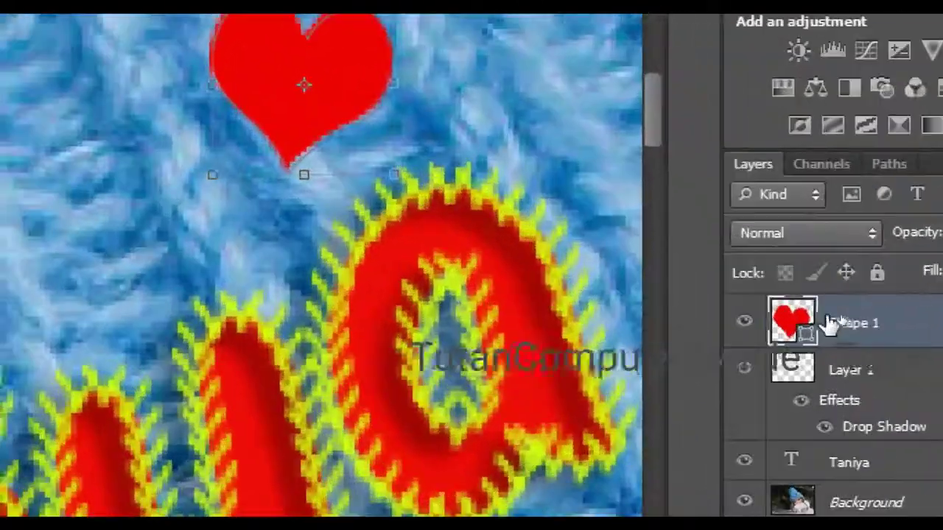
pyautogui.rightClick(842, 321)
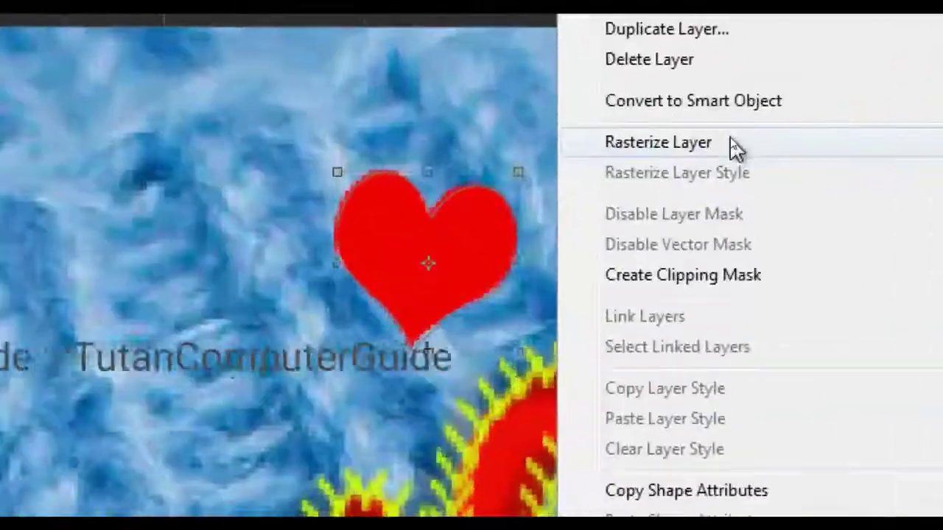
pyautogui.click(674, 140)
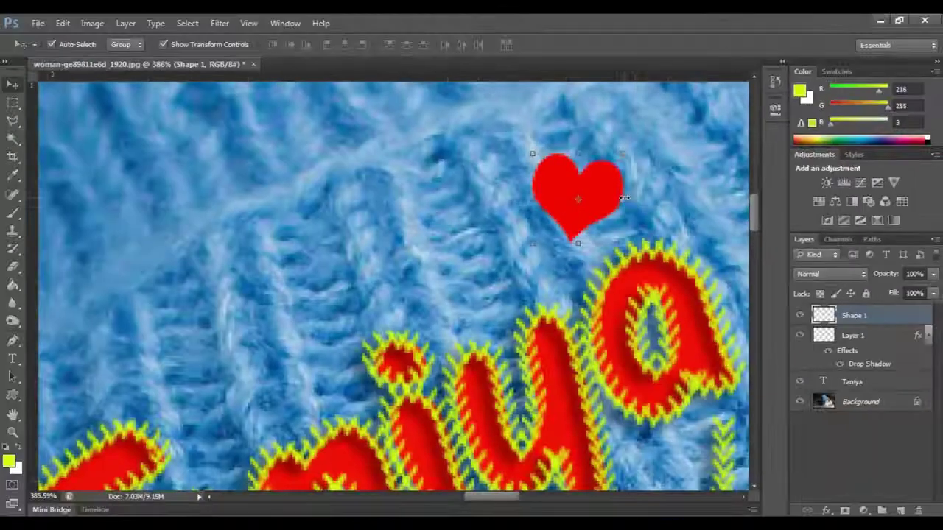
# Step: Select the red heart with the Magic Wand and, on a new layer, convert the selection into a work path
pyautogui.click(12, 139)
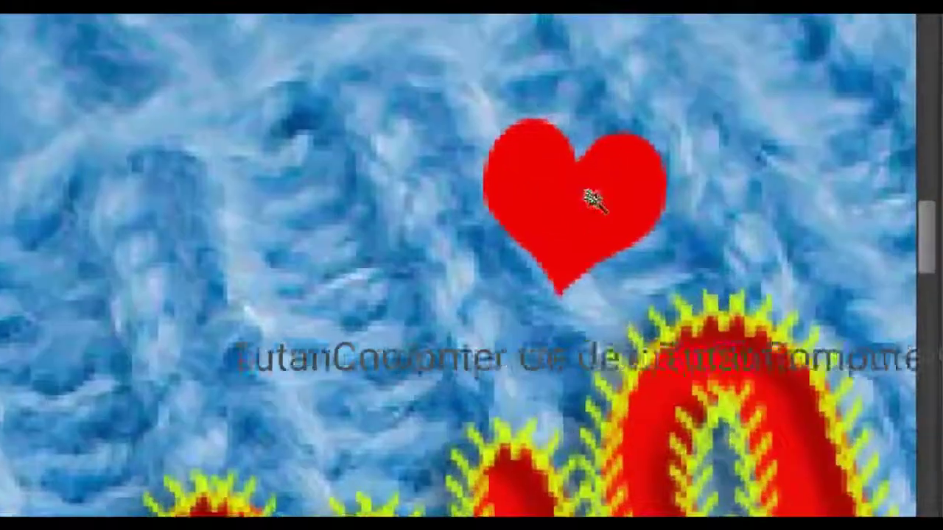
pyautogui.click(581, 191)
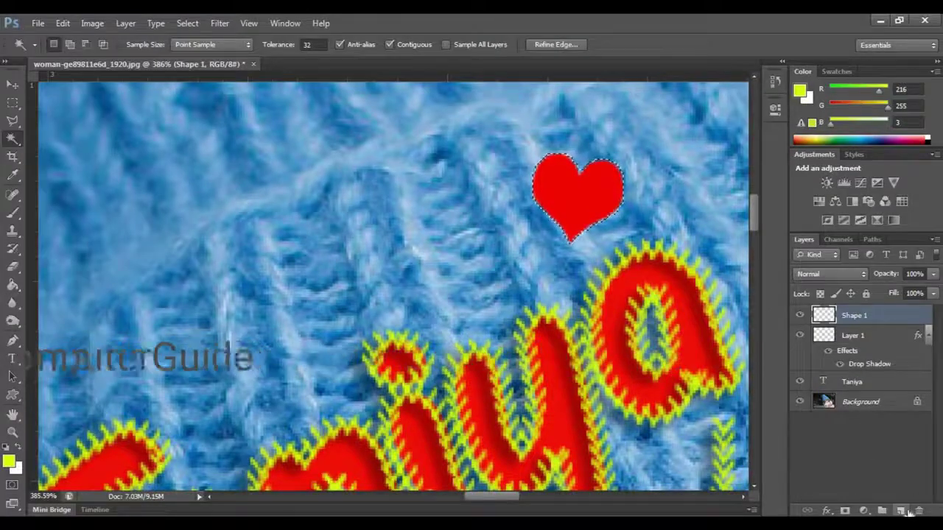
pyautogui.click(903, 509)
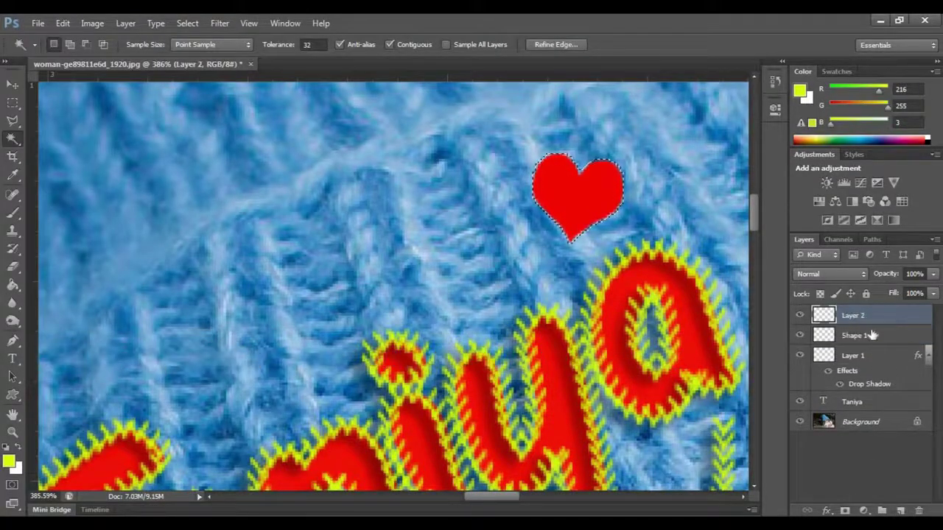
pyautogui.click(873, 238)
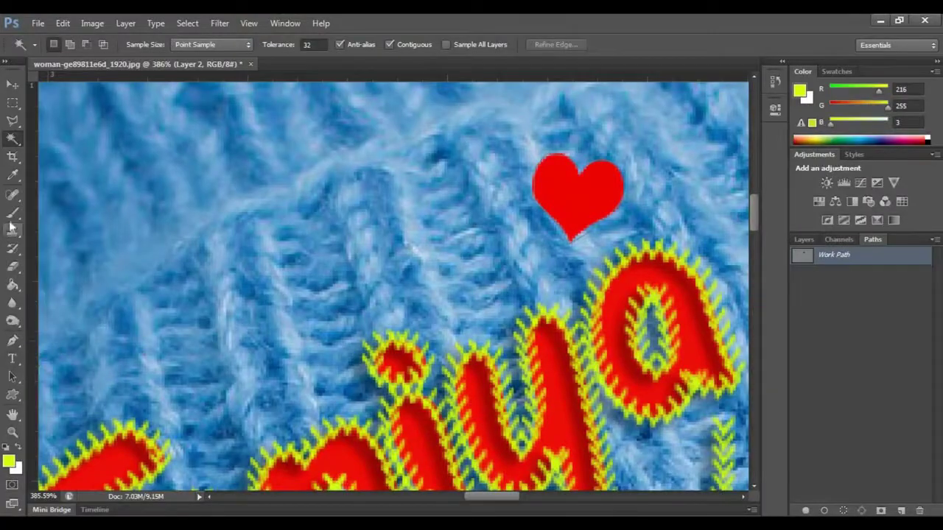
# Step: Activate the Brush tool and choose the 10 px X-shaped stitch brush
pyautogui.click(13, 213)
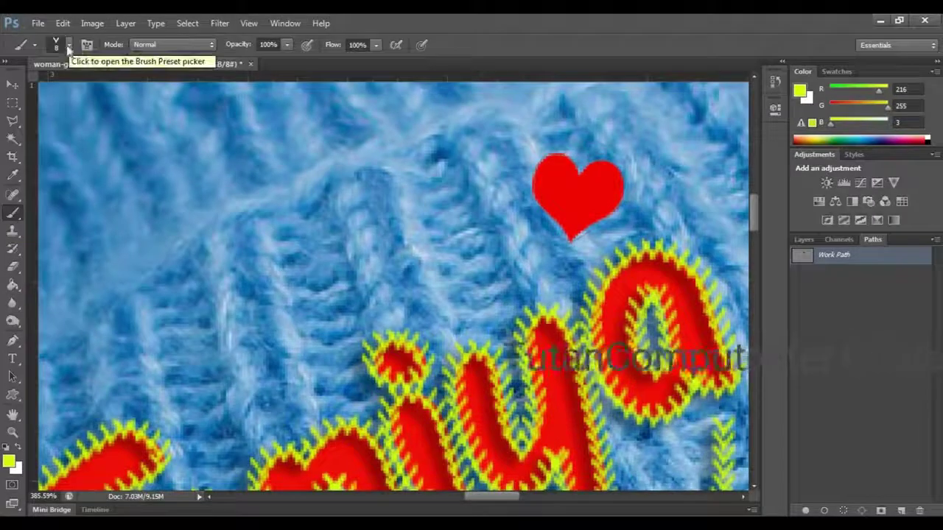
pyautogui.click(68, 46)
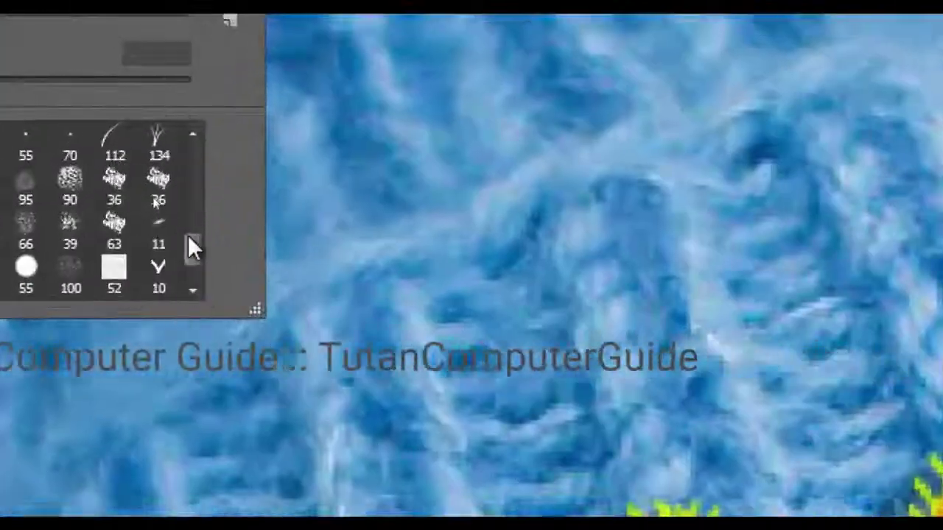
pyautogui.moveTo(188, 235); pyautogui.dragTo(189, 246)
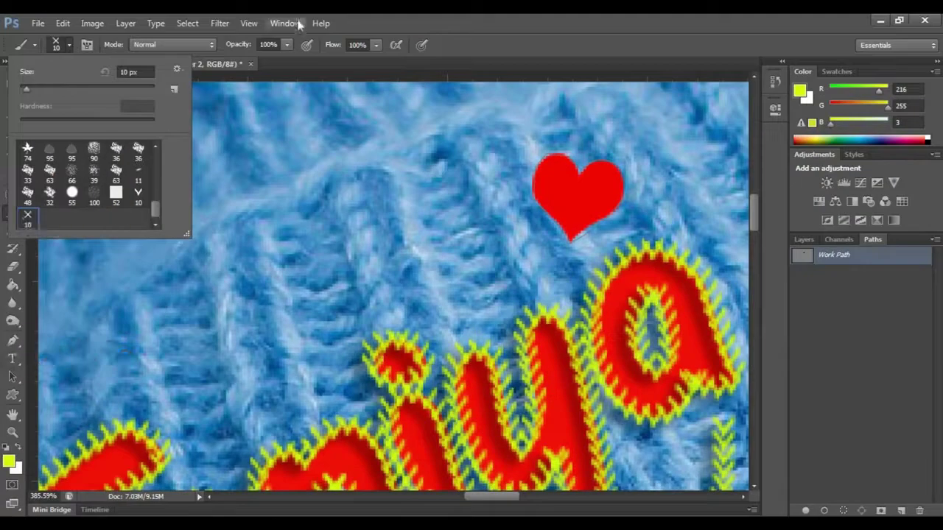
# Step: Set the X-shaped brush tip to a size of 7 px and a spacing of 78%
pyautogui.click(298, 24)
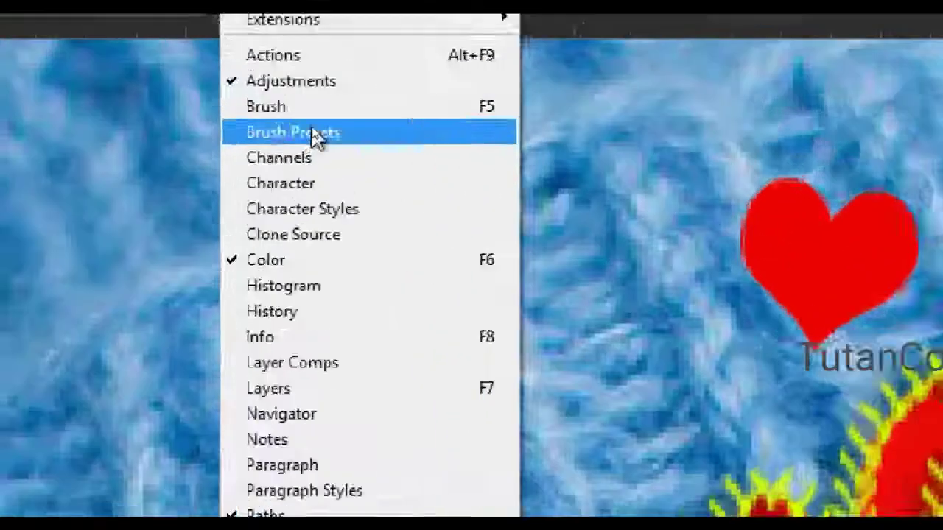
pyautogui.click(315, 131)
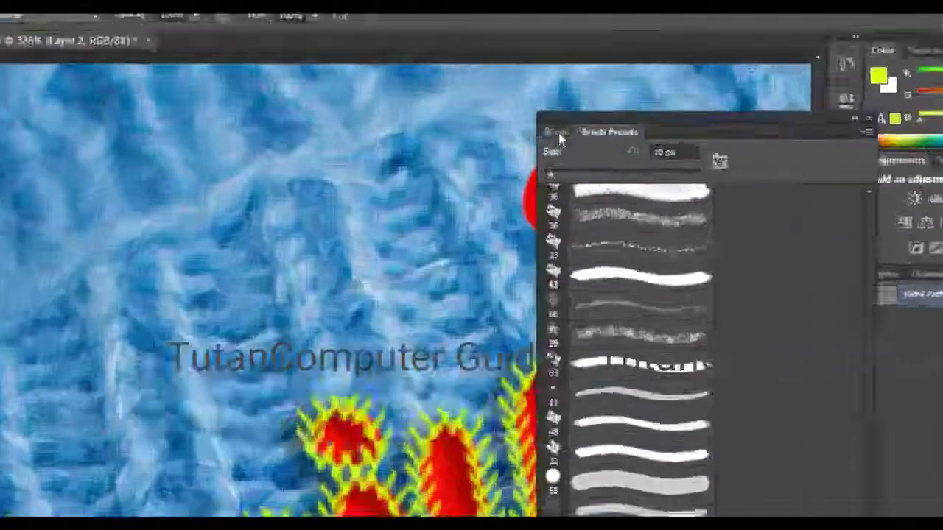
pyautogui.click(802, 138)
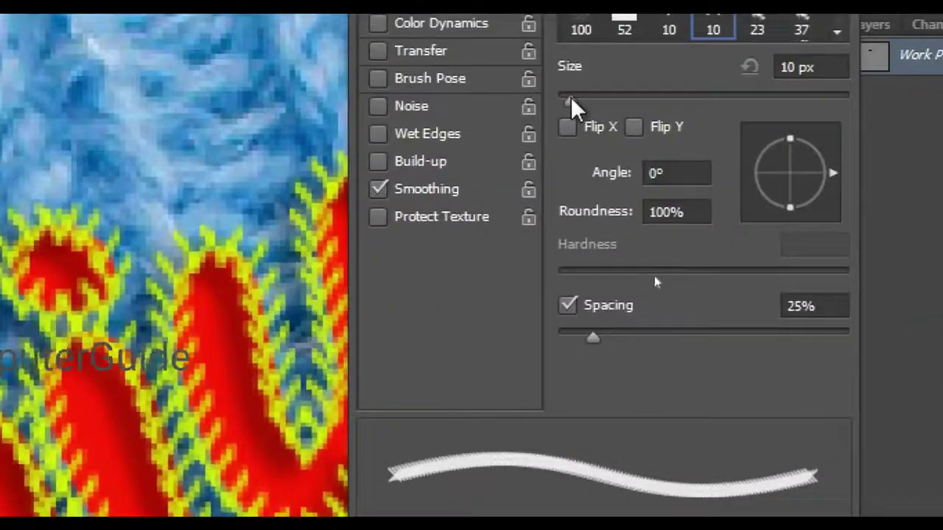
pyautogui.moveTo(571, 100); pyautogui.dragTo(568, 99)
pyautogui.moveTo(598, 340)
pyautogui.mouseDown()
pyautogui.moveTo(707, 351)
pyautogui.moveTo(671, 335)
pyautogui.mouseUp()
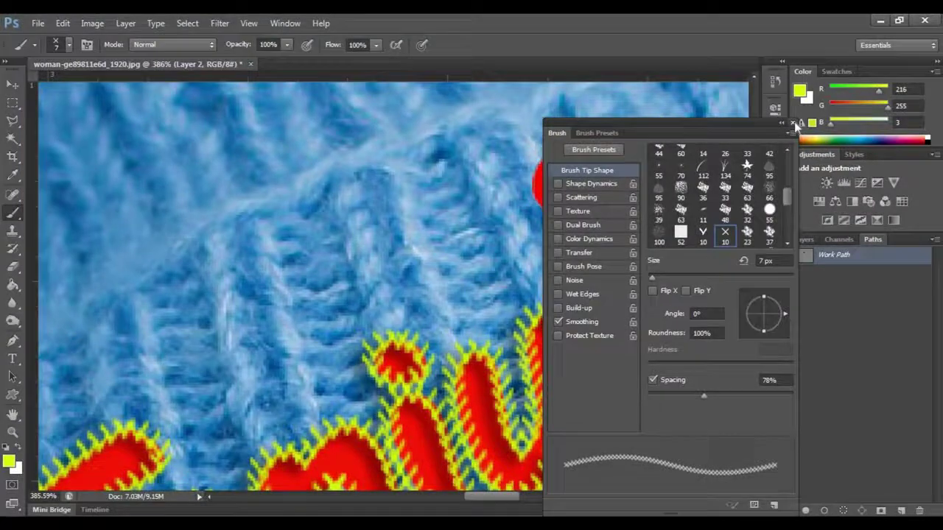
pyautogui.click(793, 124)
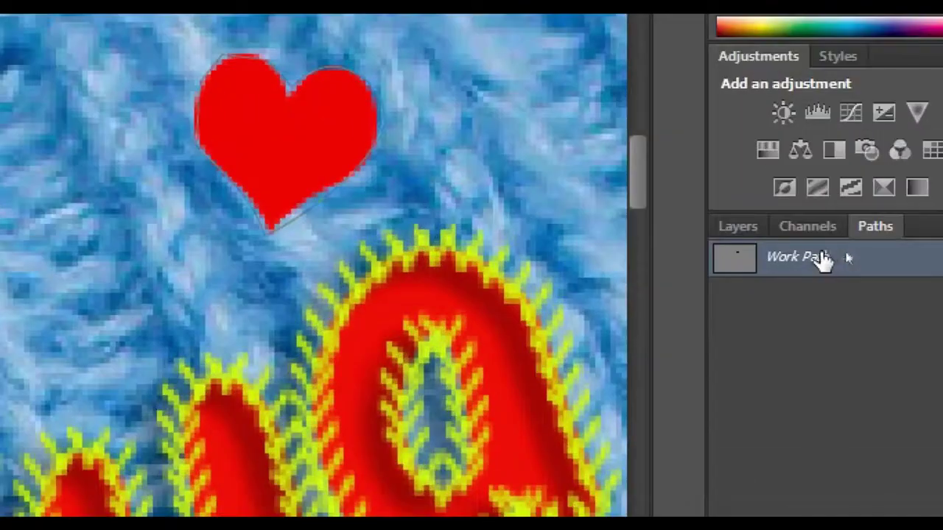
# Step: Stroke the heart's work path with the Brush, with Simulate Pressure enabled
pyautogui.rightClick(846, 255)
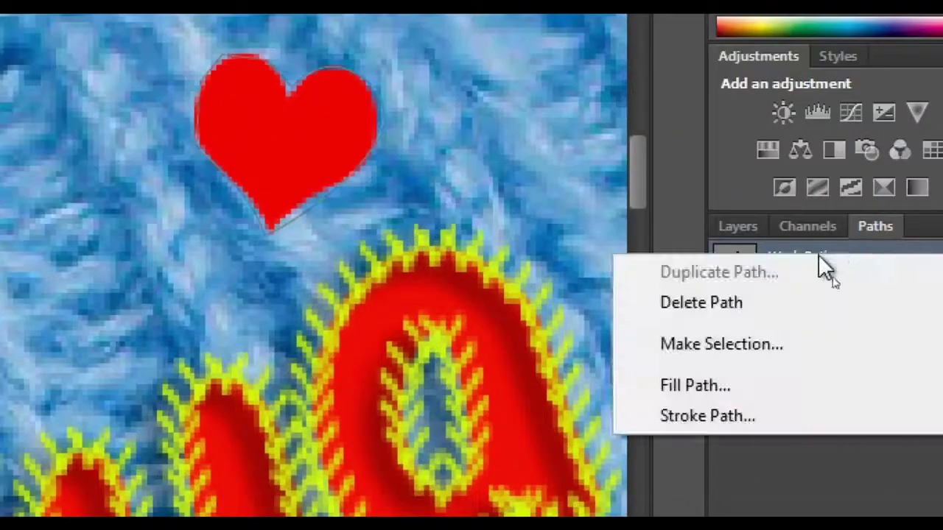
pyautogui.click(712, 417)
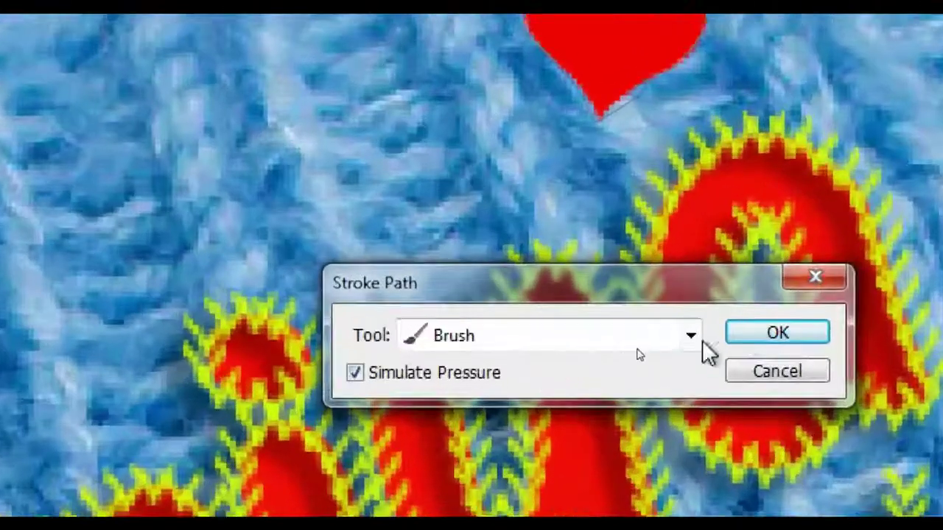
pyautogui.click(659, 349)
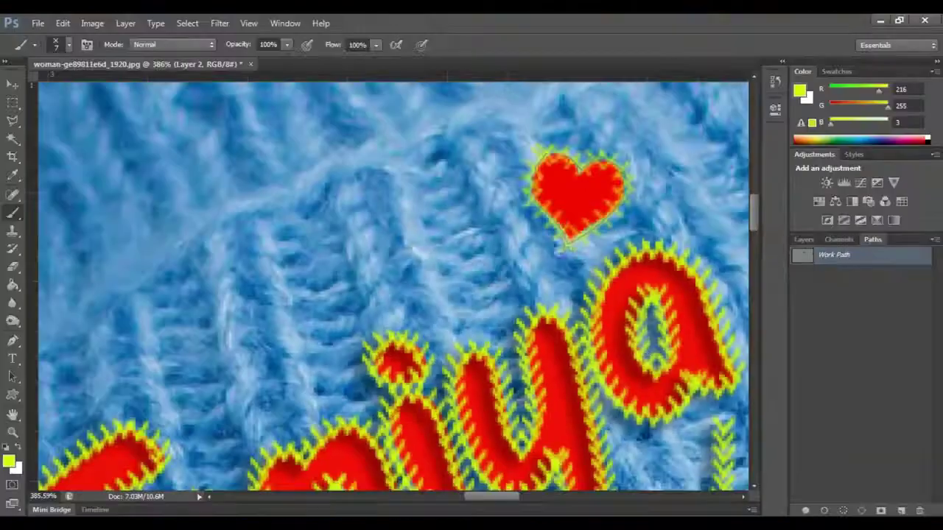
# Step: Delete the work path around the heart
pyautogui.scroll(5, 567, 168)
pyautogui.rightClick(855, 258)
pyautogui.click(826, 278)
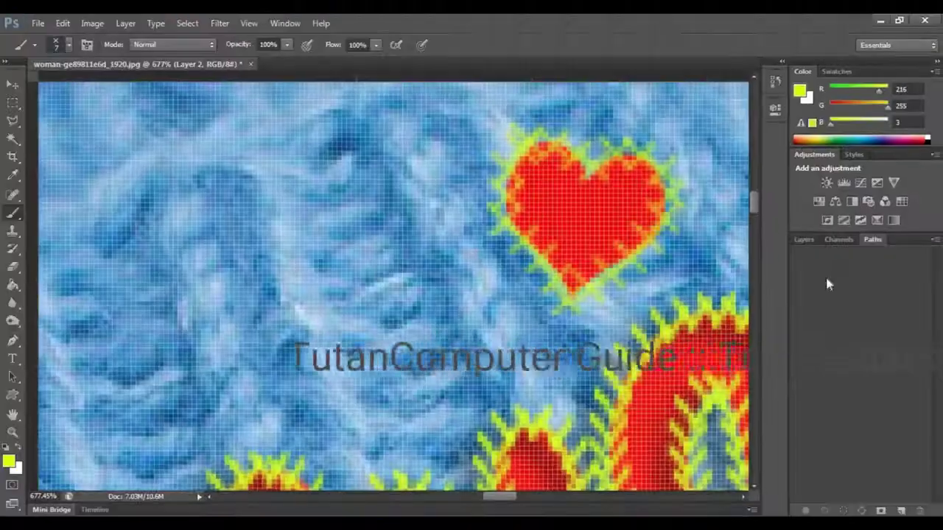
# Step: Add a drop shadow to the heart's stitch layer in Multiply mode, with 75% opacity, 30° angle, 5 px distance and 5 px size
pyautogui.scroll(-10, 390, 344)
pyautogui.click(778, 201)
pyautogui.rightClick(831, 319)
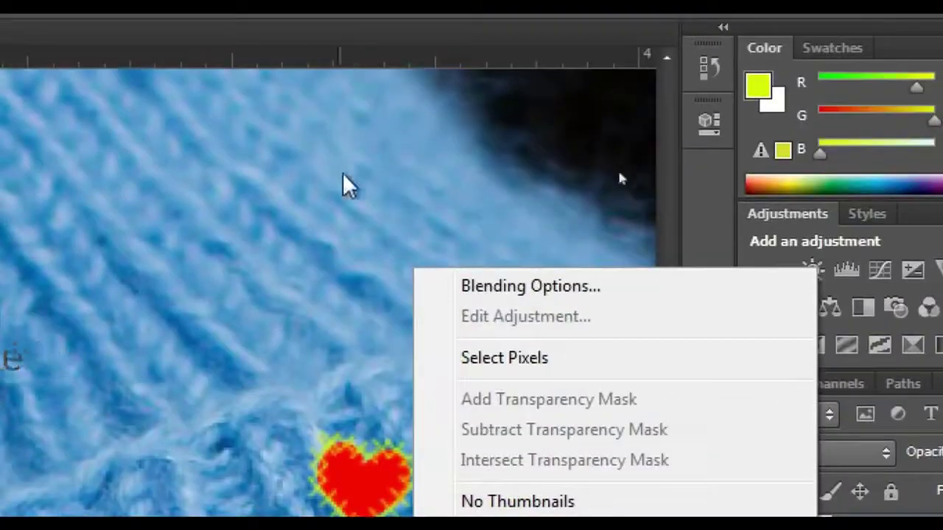
pyautogui.click(467, 289)
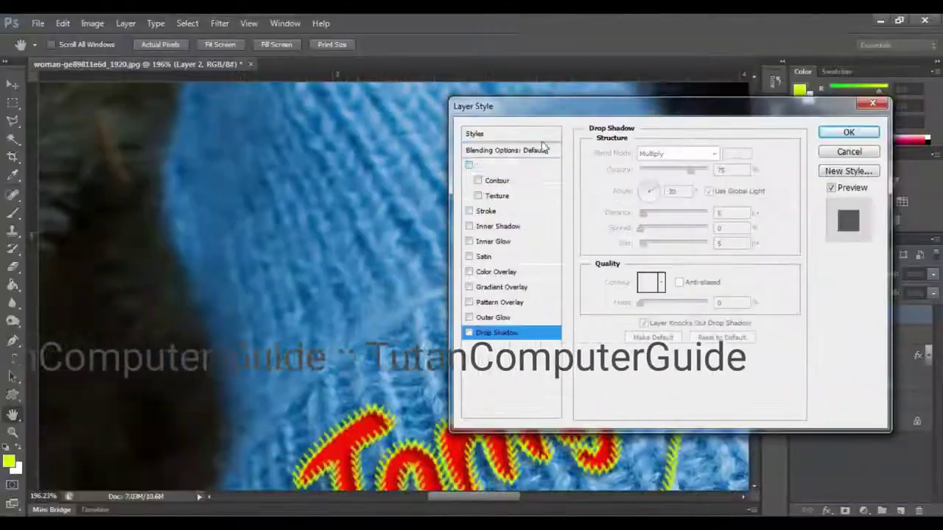
pyautogui.moveTo(565, 101); pyautogui.dragTo(752, 202)
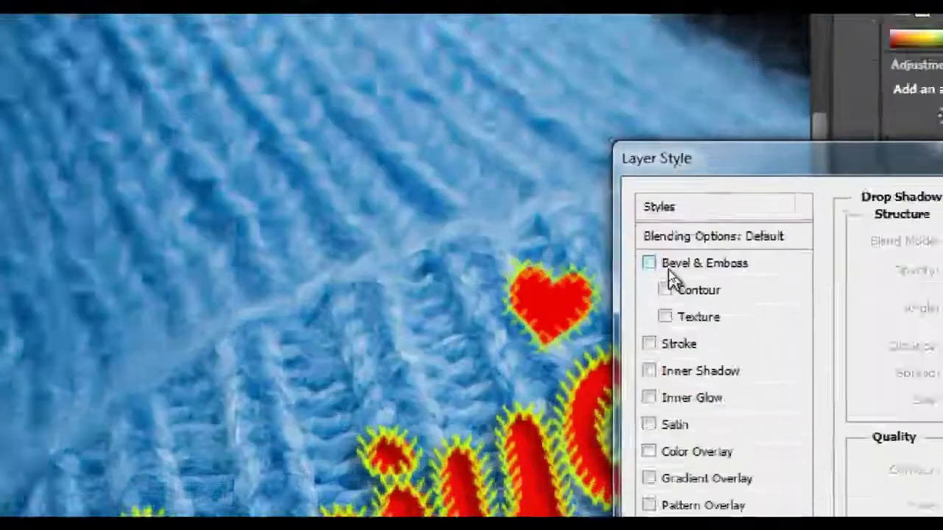
pyautogui.click(672, 434)
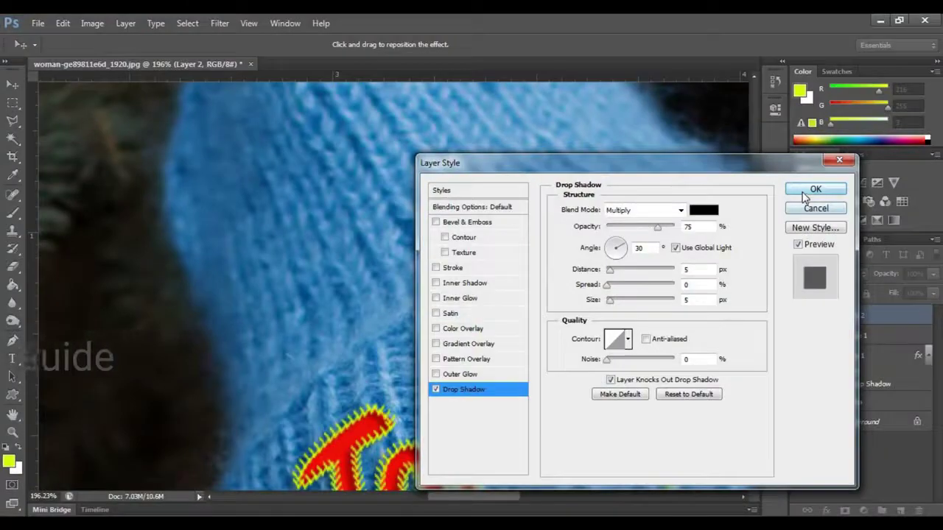
pyautogui.click(811, 189)
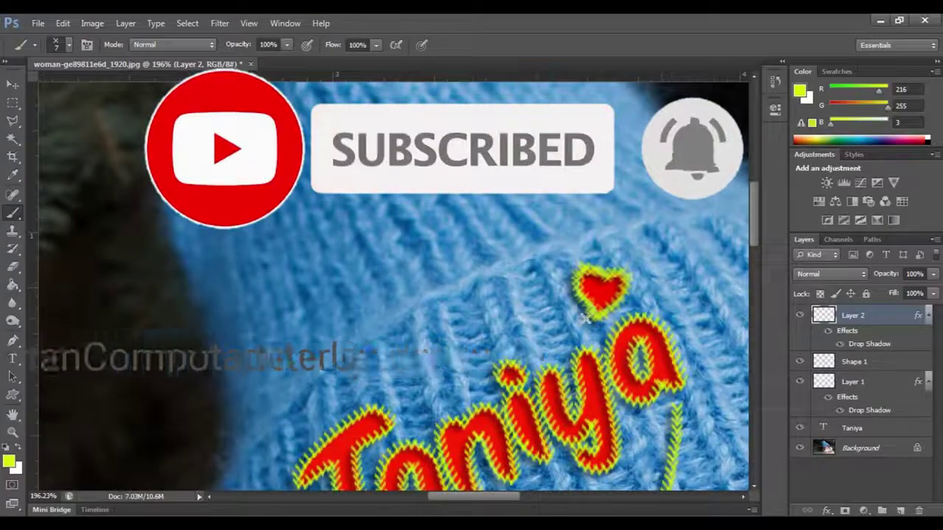
# Step: Examine the finished embroidery on the hat, both as a whole and up close around the name and heart
pyautogui.scroll(-4, 573, 331)
pyautogui.scroll(-4, 581, 373)
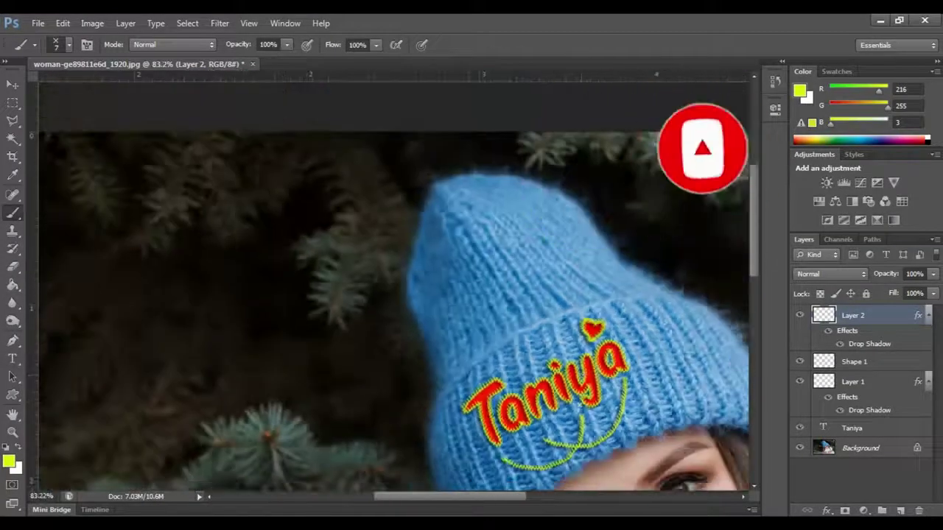
pyautogui.scroll(5, 648, 420)
pyautogui.moveTo(551, 497); pyautogui.dragTo(515, 497)
pyautogui.scroll(2, 475, 293)
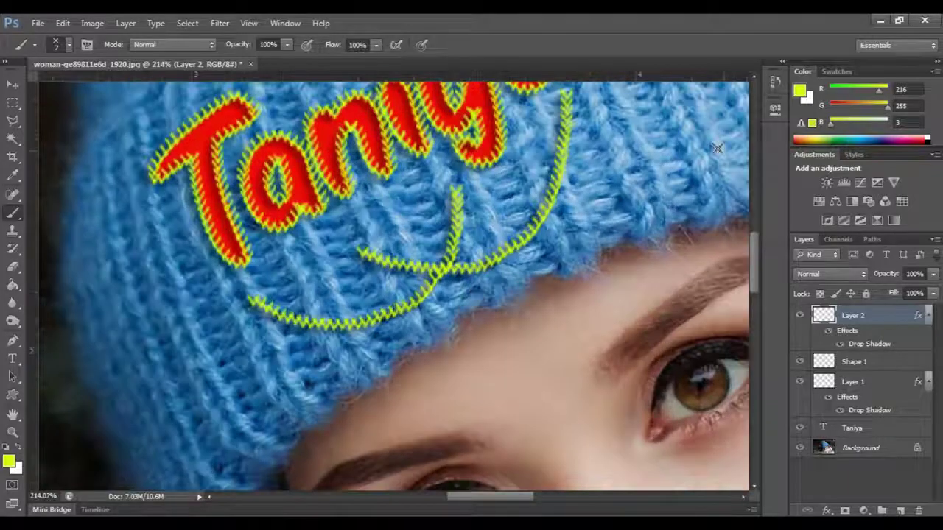
pyautogui.moveTo(757, 249); pyautogui.dragTo(763, 219)
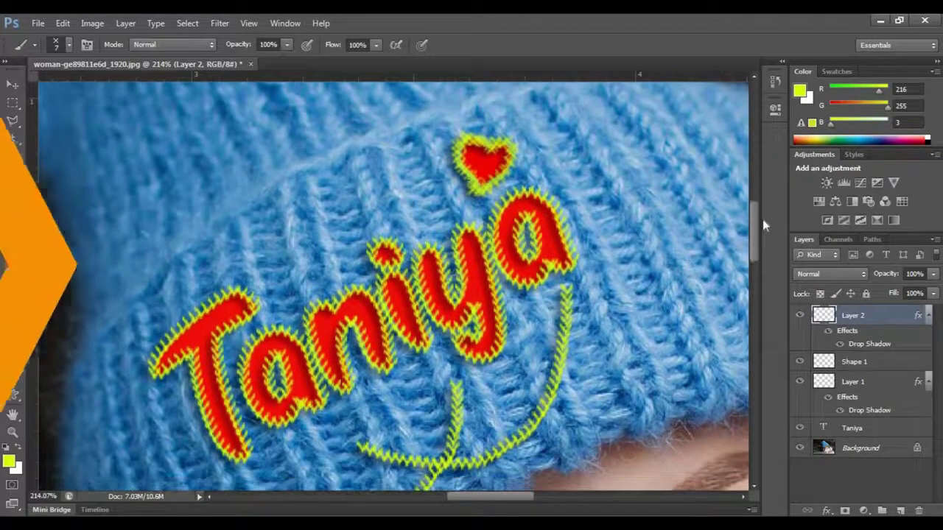